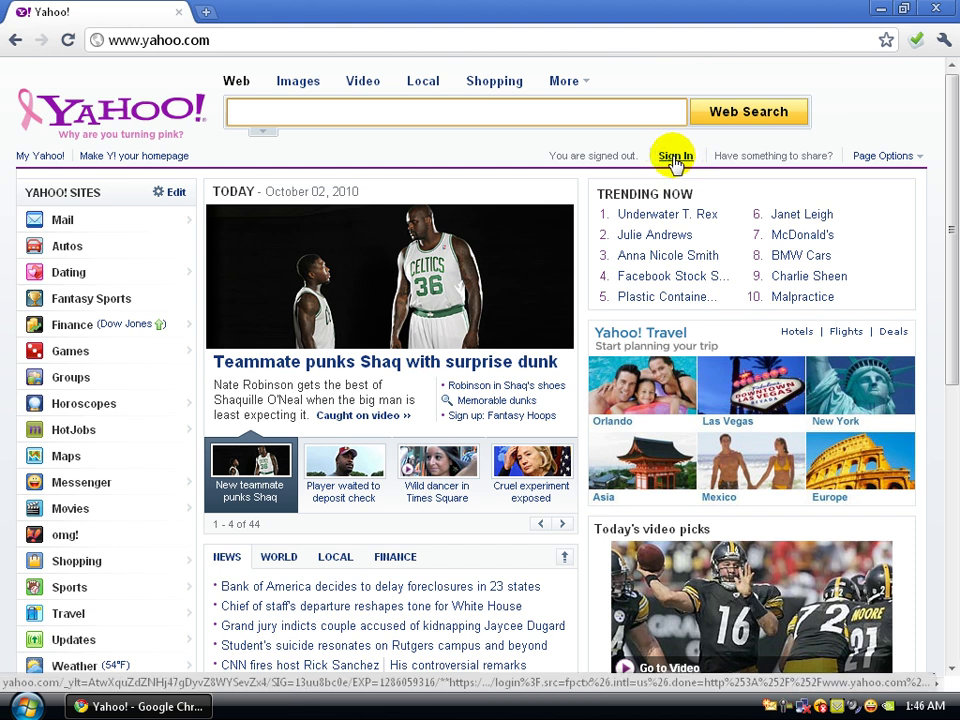
# - Go from the Yahoo! Sign In page to Create New Account to open a blank registration form
pyautogui.click(675, 157)
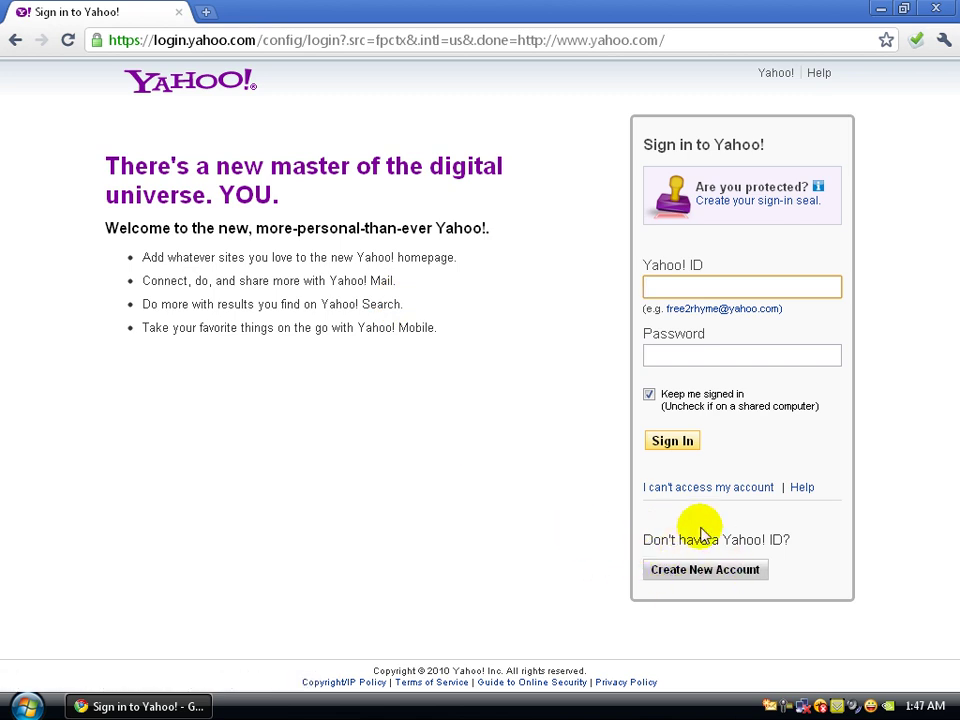
pyautogui.click(678, 574)
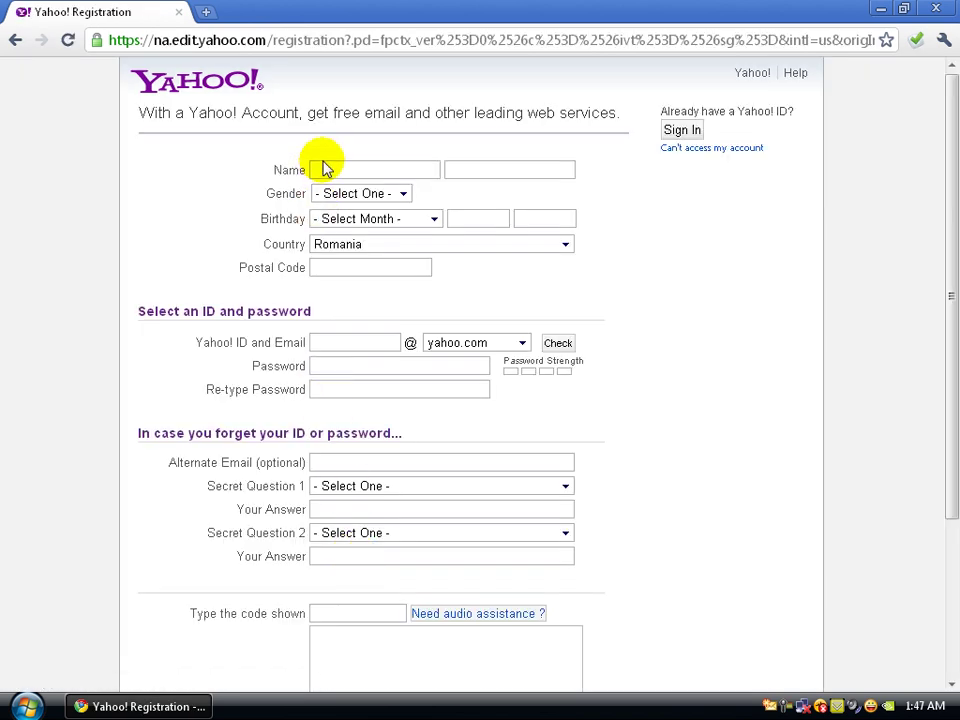
# - Enter the account holder's first and last name, gender Male, and birth month, day and year
pyautogui.click(380, 169)
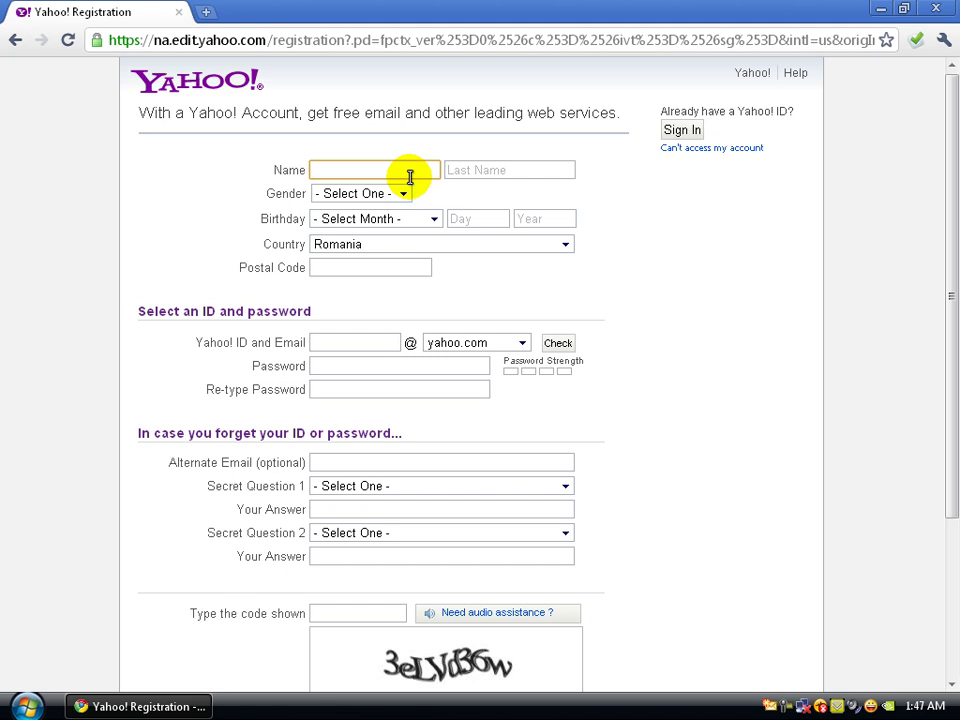
pyautogui.press('Tab')
pyautogui.press('Tab')
pyautogui.press('m')
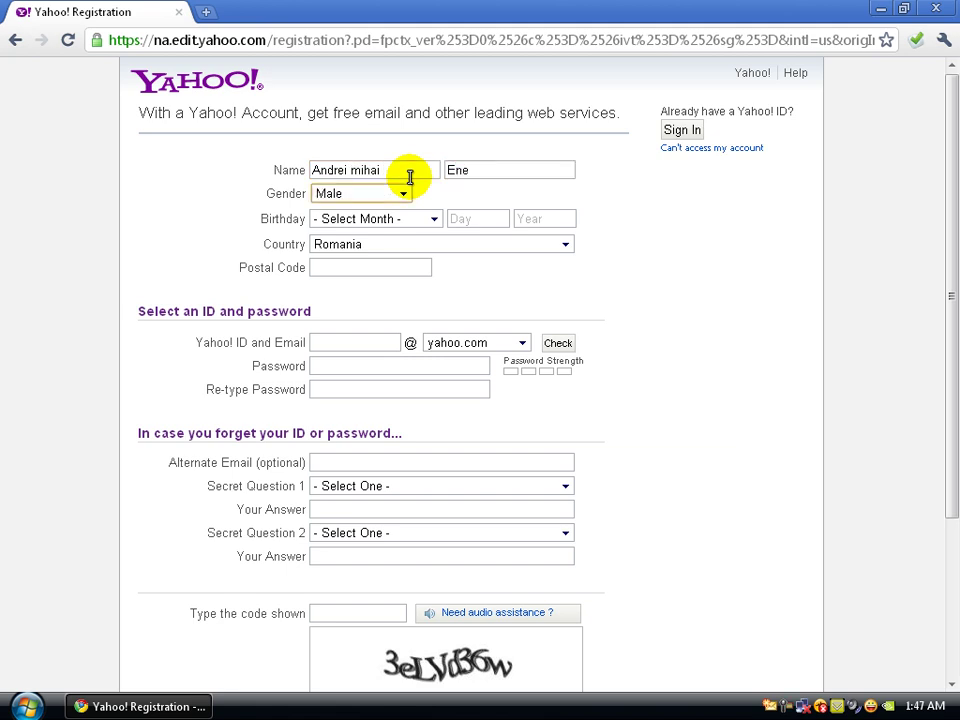
pyautogui.press('Tab')
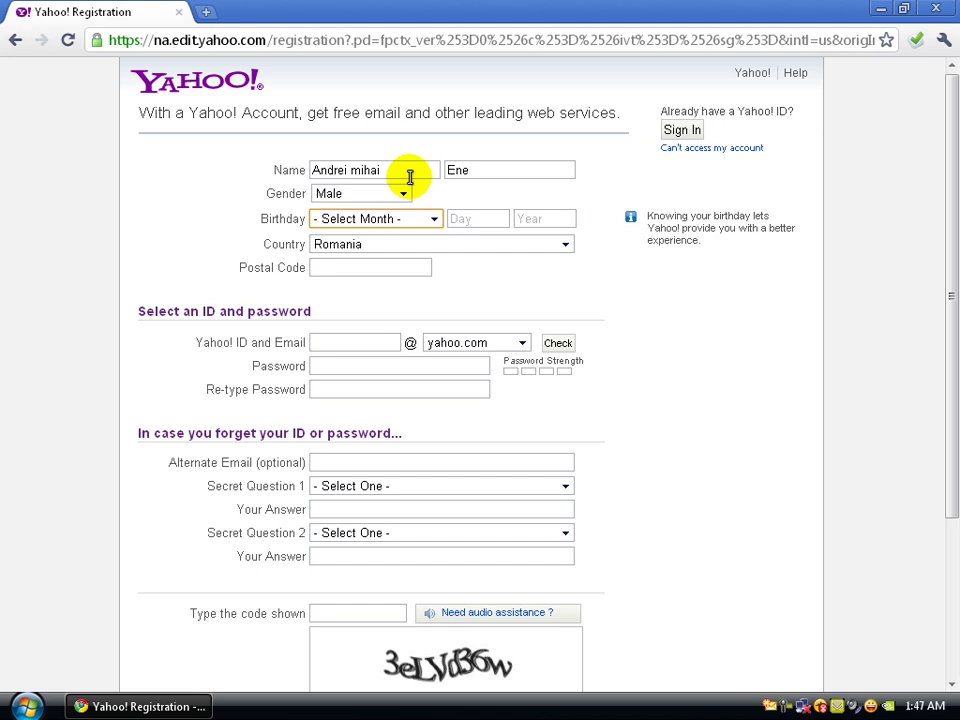
pyautogui.press('n')
pyautogui.press('Tab')
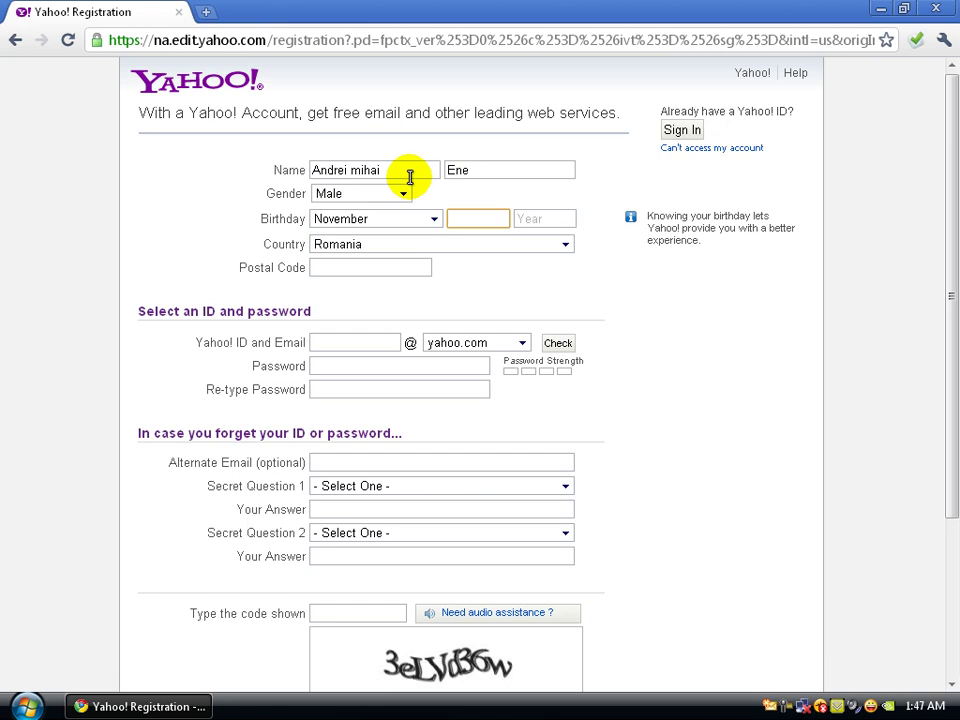
pyautogui.write('1')
pyautogui.press('BackSpace')
pyautogui.write('30')
pyautogui.press('Tab')
pyautogui.write('1980')
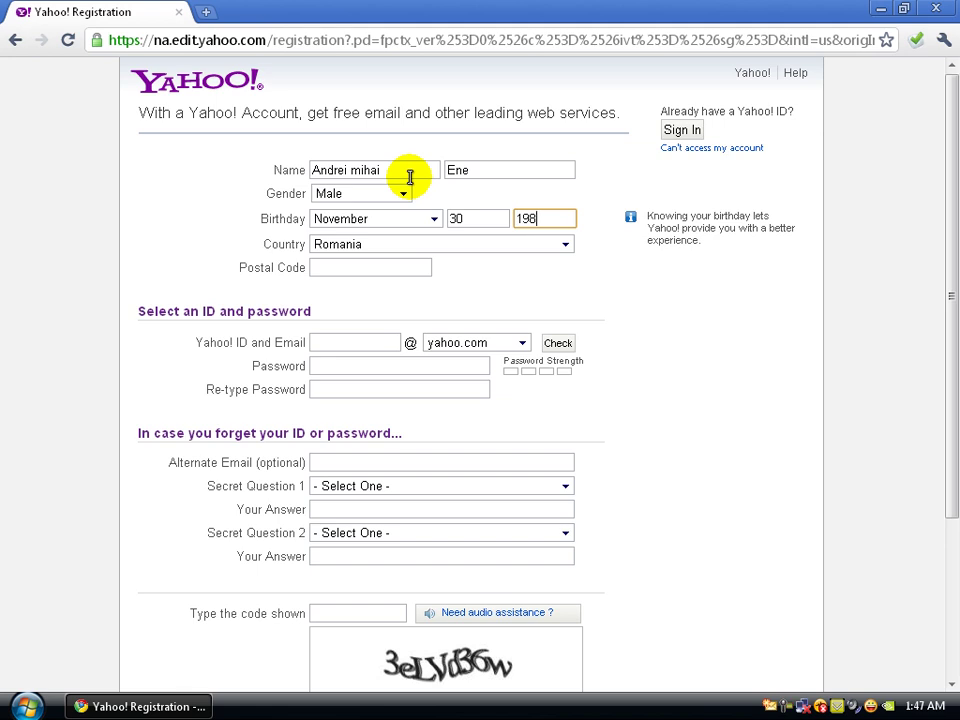
# - Keep Romania as the country and enter the postal code
pyautogui.click(520, 243)
pyautogui.click(522, 242)
pyautogui.press('Tab')
pyautogui.click(377, 268)
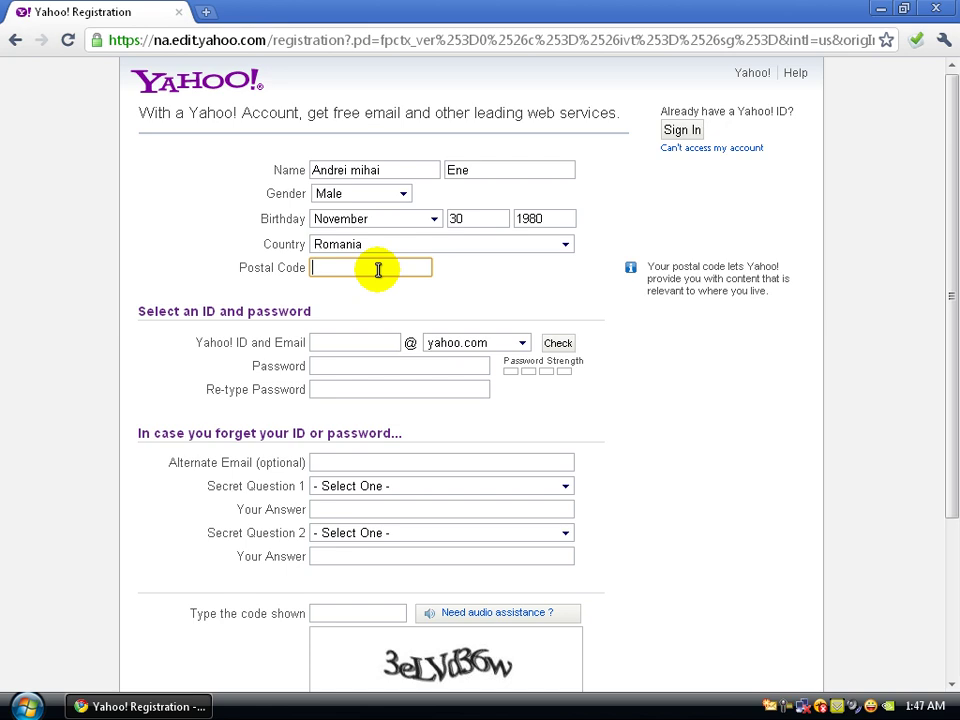
pyautogui.write('700000')
# - Enter the desired Yahoo! ID and check that it is available
pyautogui.click(360, 343)
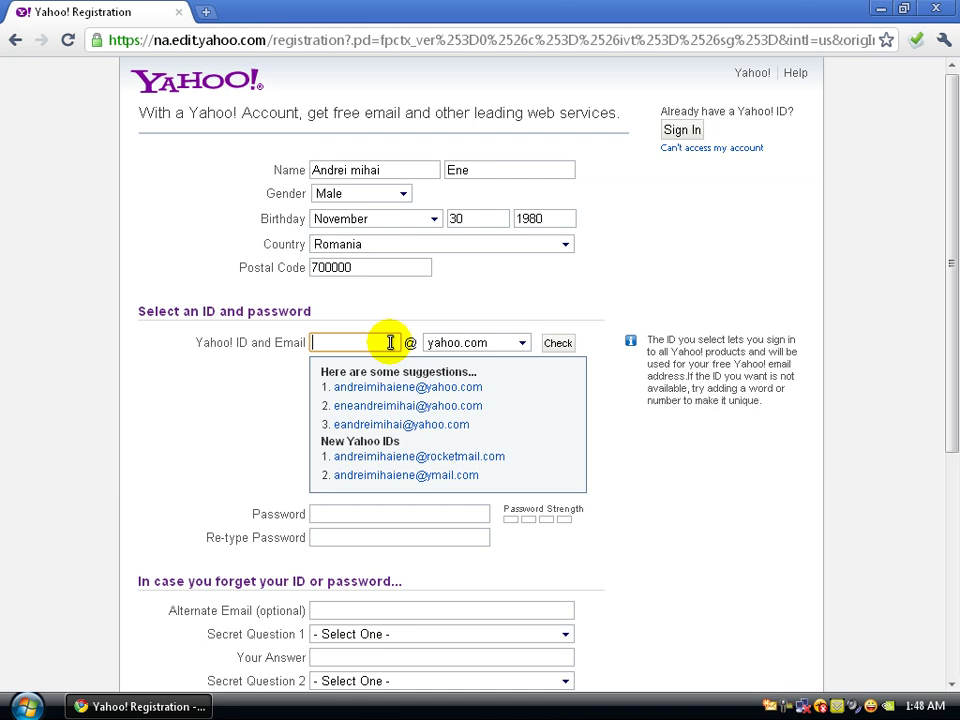
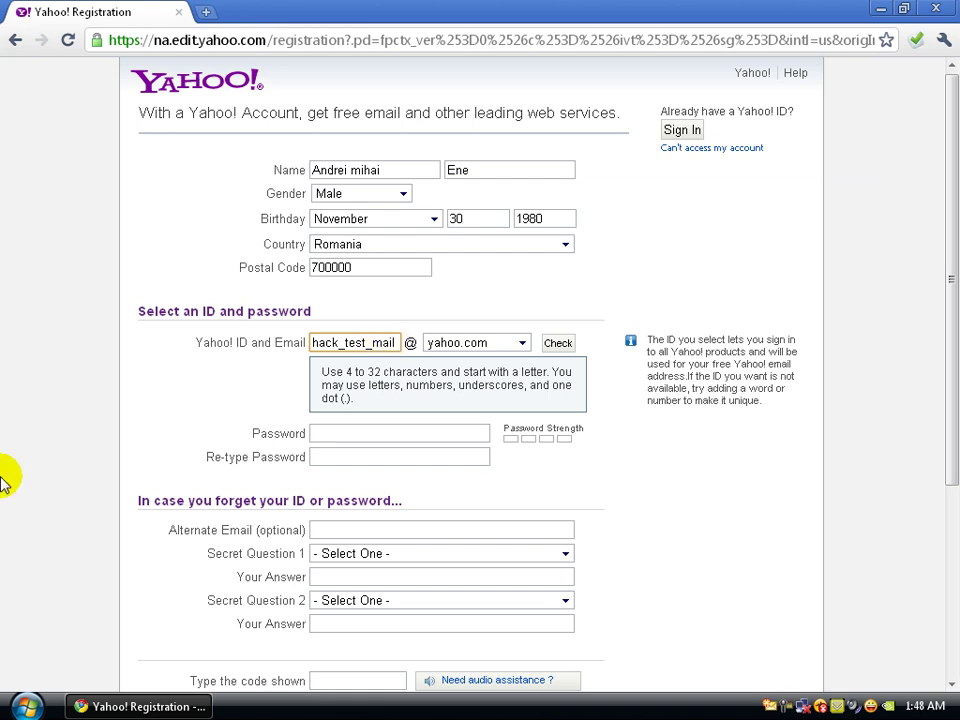
pyautogui.click(563, 344)
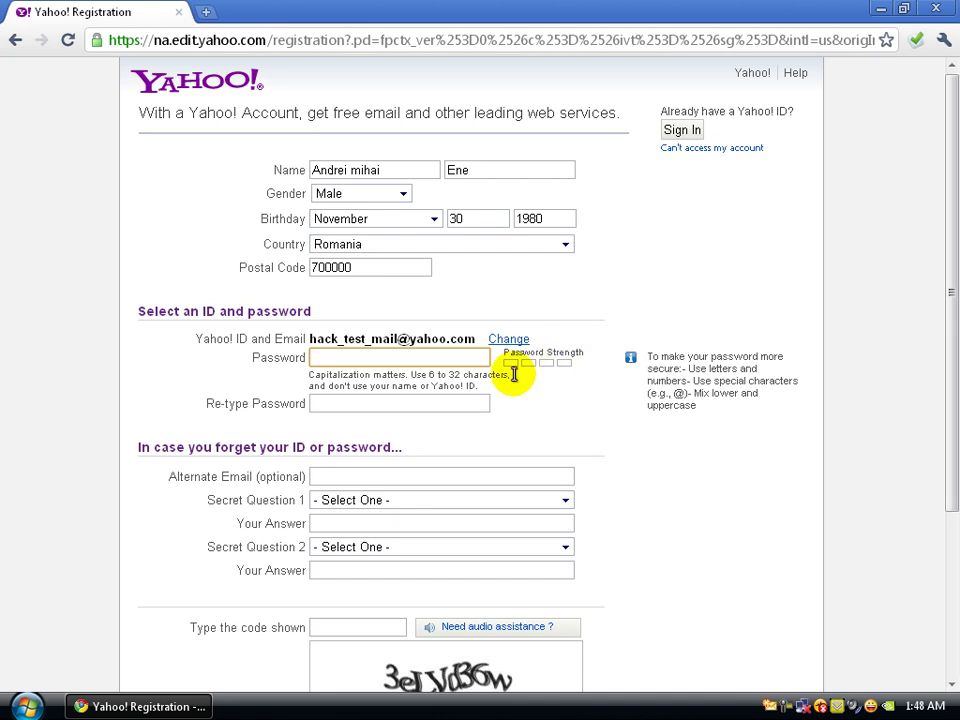
# - Set the account password and retype it correctly in Re-type Password
pyautogui.click(383, 361)
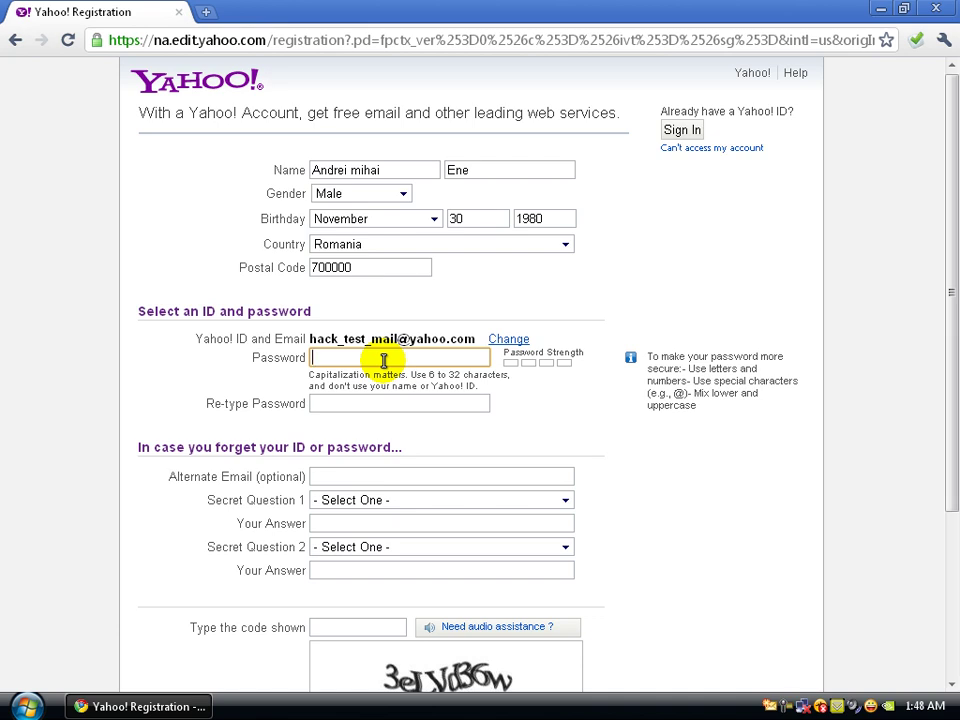
pyautogui.write('••••••••')
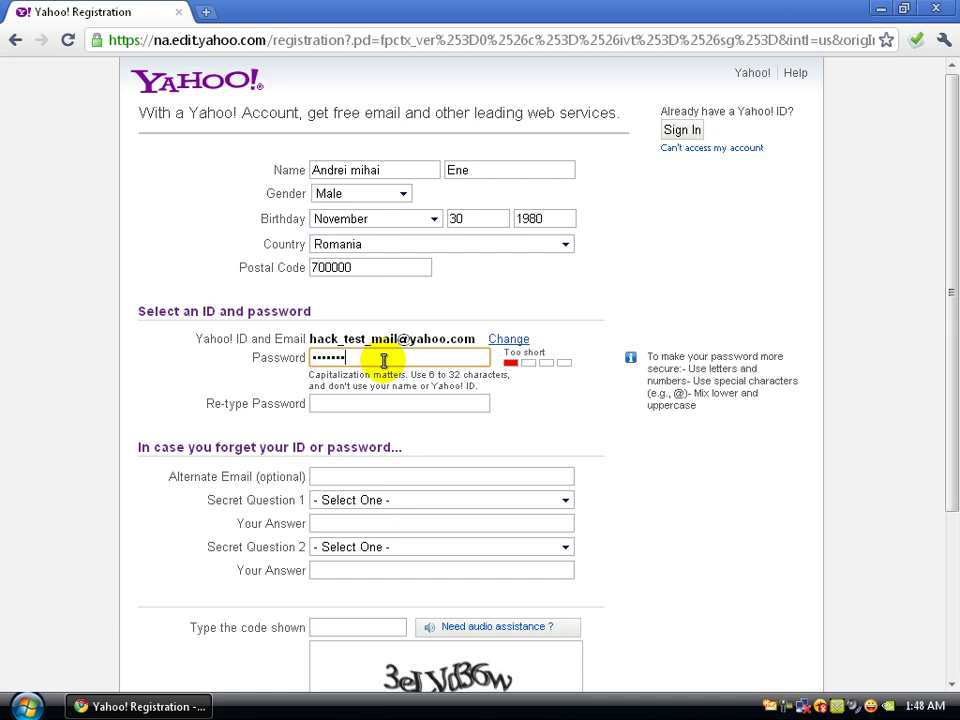
pyautogui.write('•••')
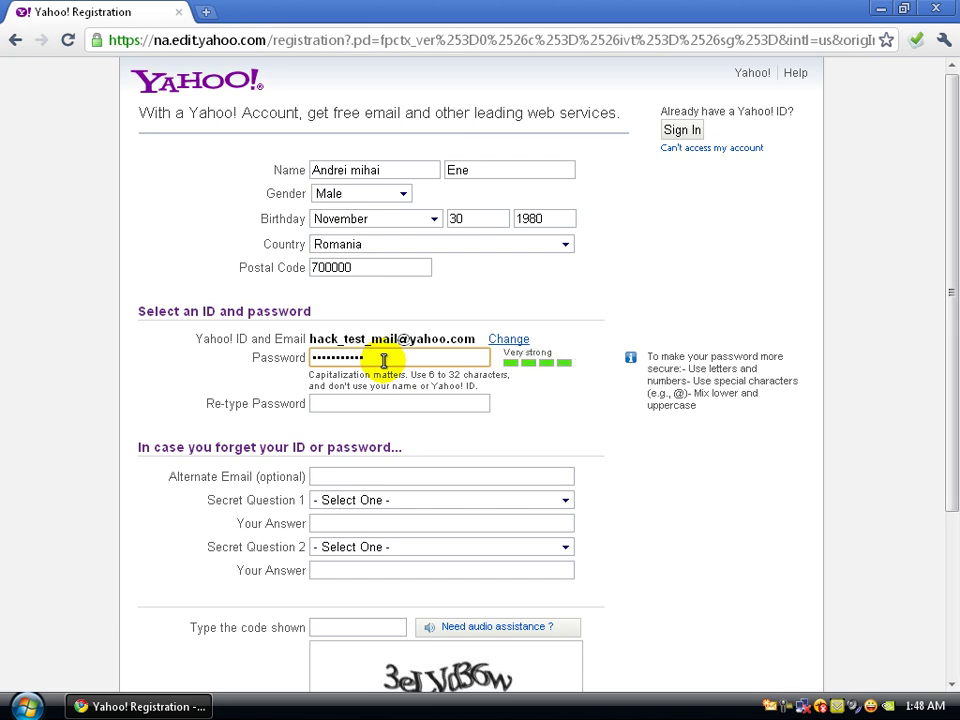
pyautogui.press('Tab')
pyautogui.write('•••••••••••')
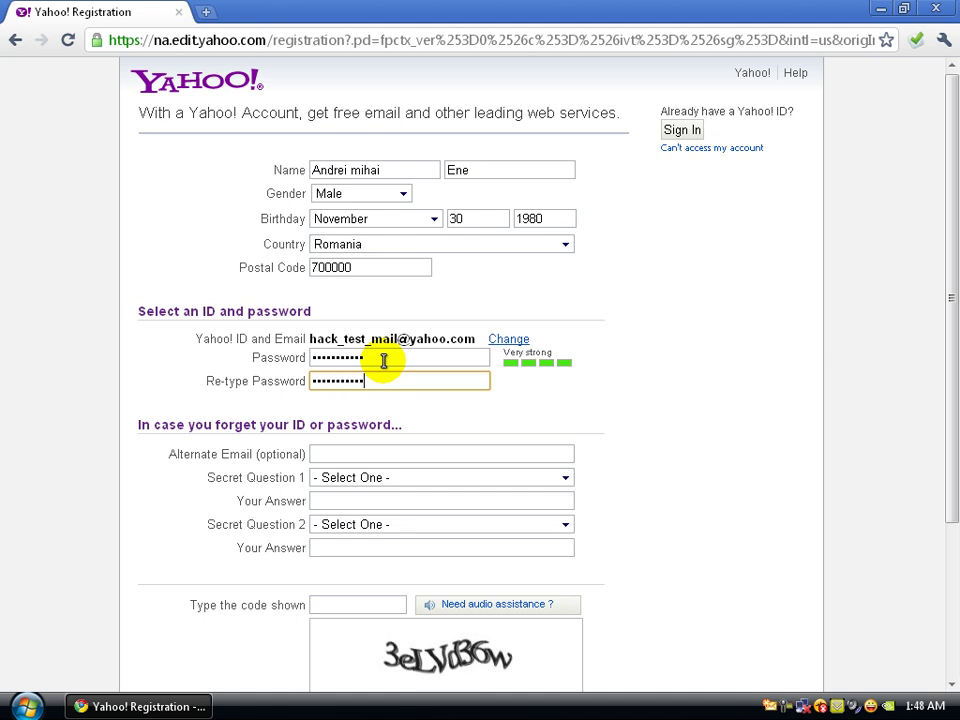
pyautogui.press('Tab')
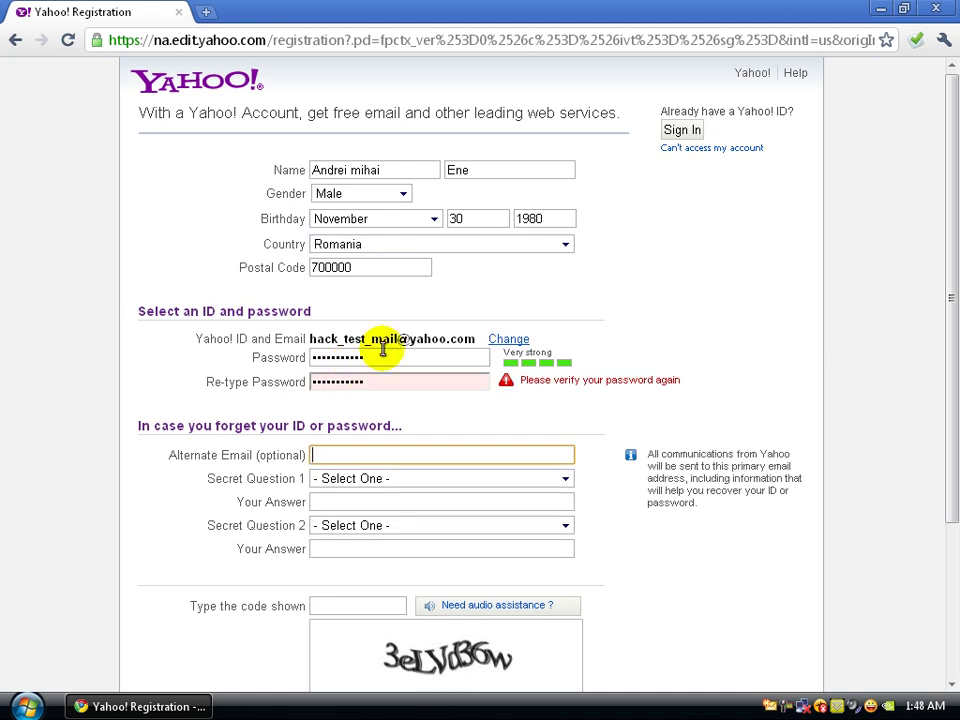
pyautogui.click(386, 374)
pyautogui.doubleClick(397, 375)
pyautogui.write('••••••')
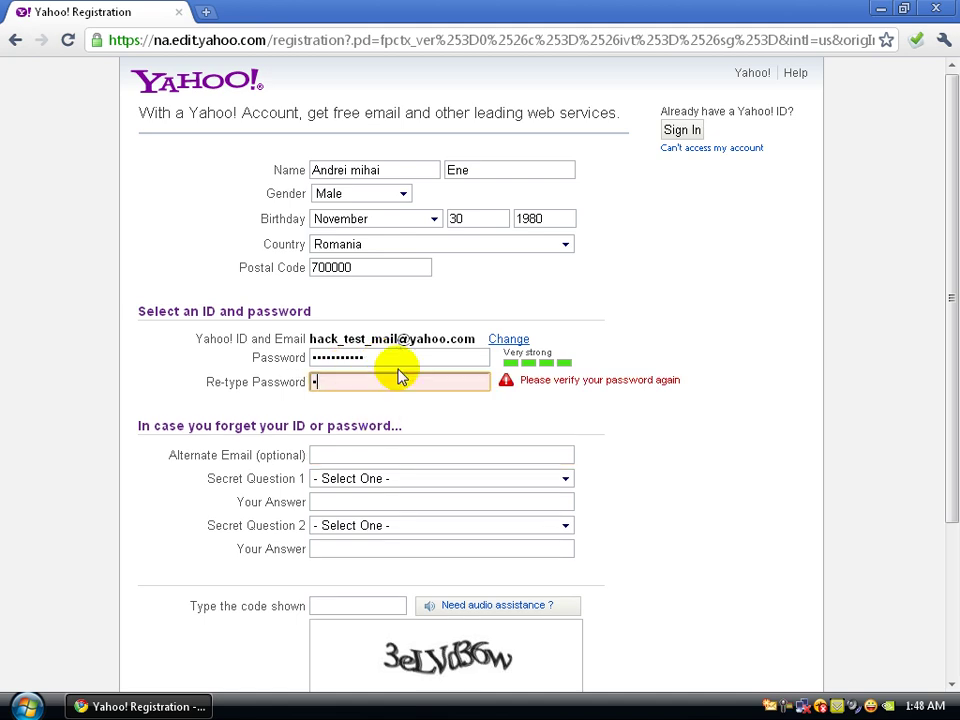
pyautogui.write('•••••')
pyautogui.press('Tab')
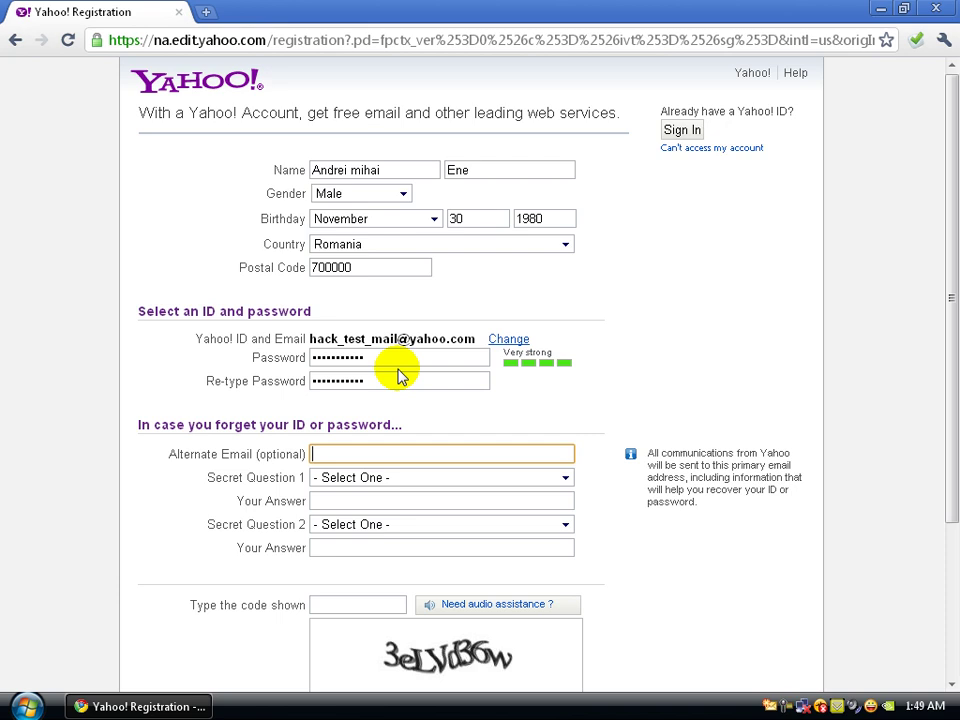
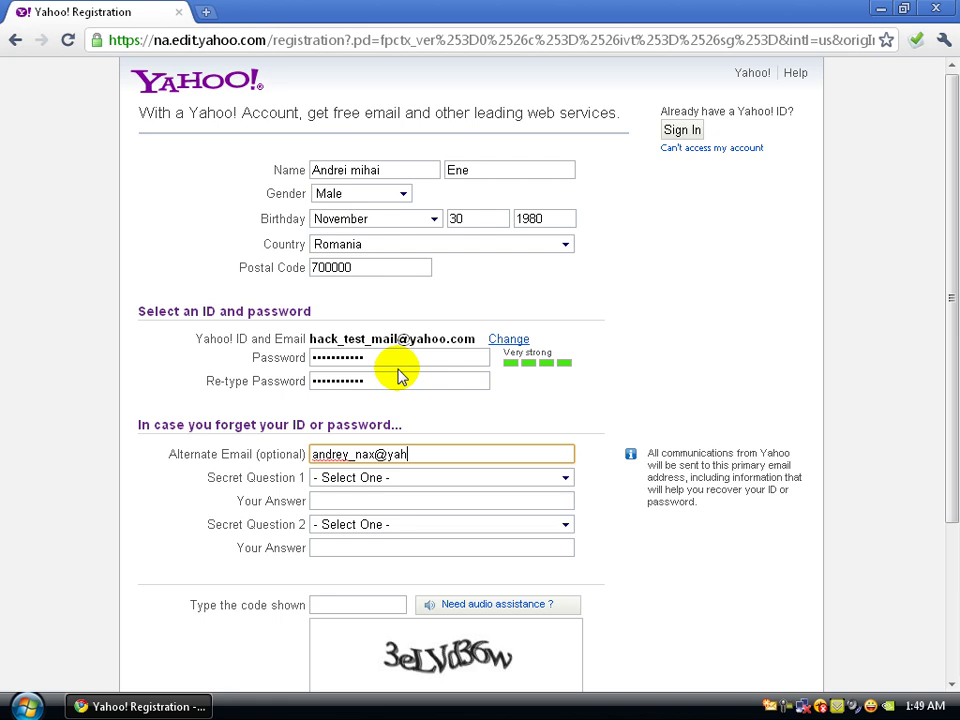
# - Enter the alternate email and answer the first secret question about your oldest cousin's name
pyautogui.press('Tab')
pyautogui.press('Down')
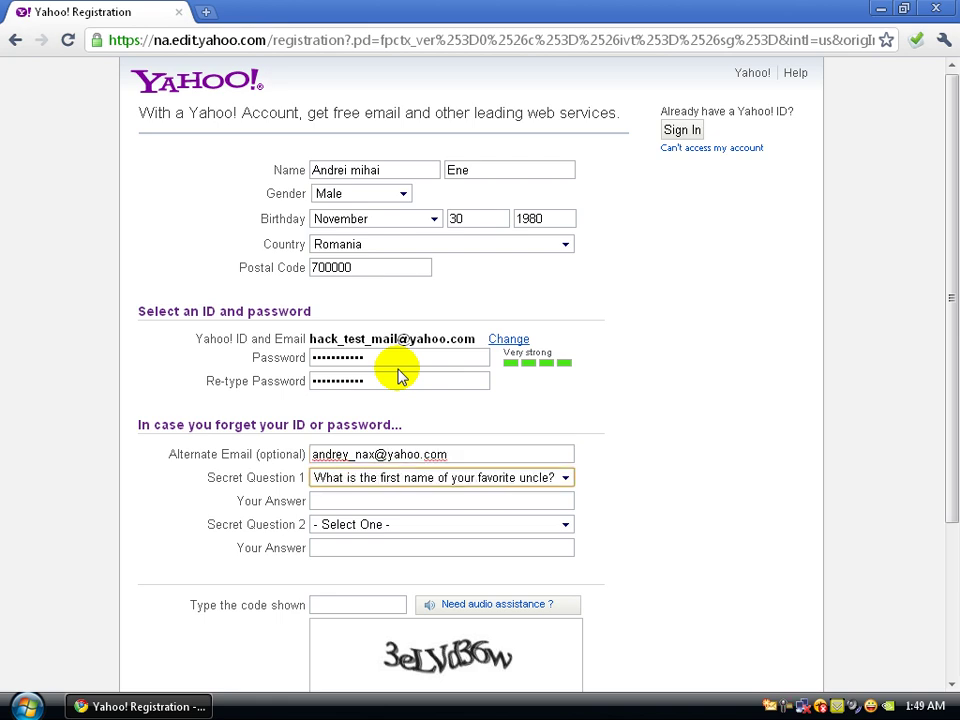
pyautogui.press('Down')
pyautogui.press('Down')
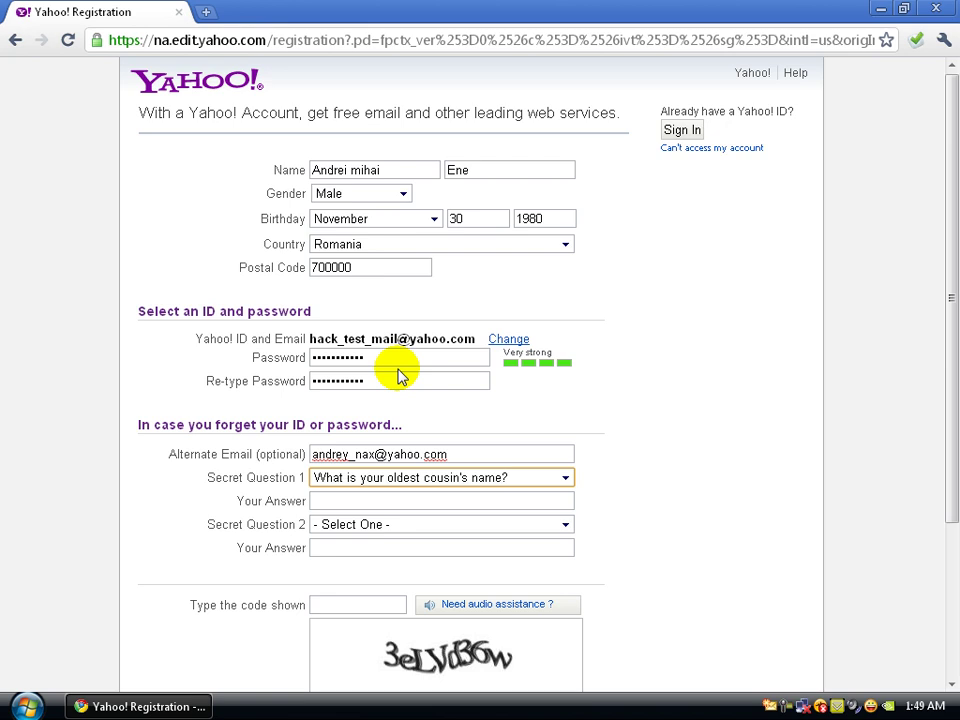
pyautogui.press('Tab')
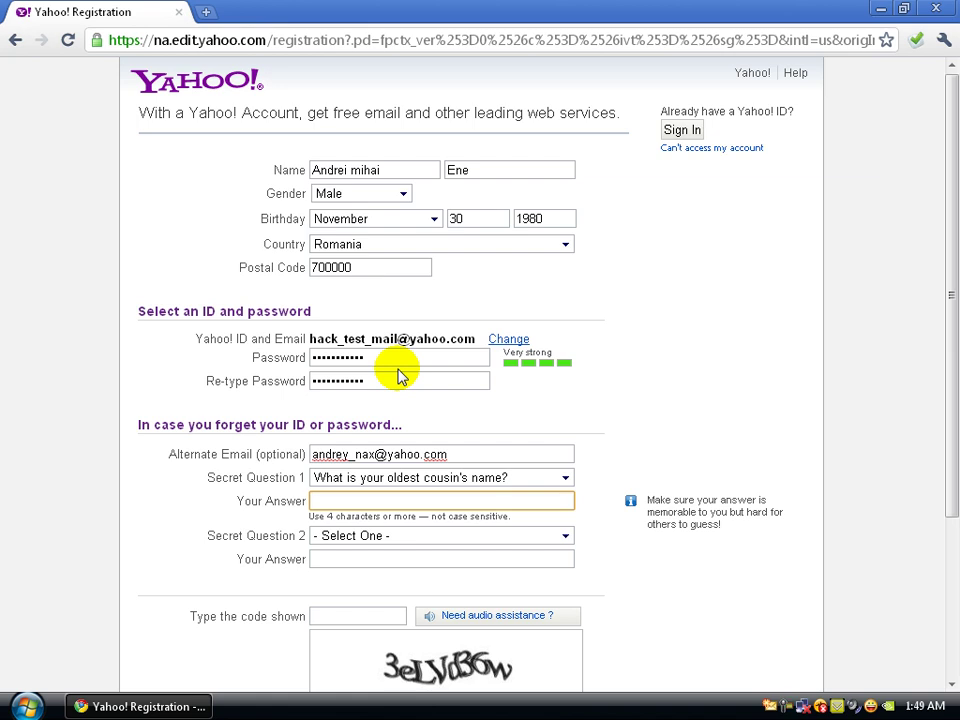
pyautogui.write('Benny')
# - Choose 'What was your first pet's name?' as the second secret question and start its answer
pyautogui.press('Tab')
pyautogui.press('Down')
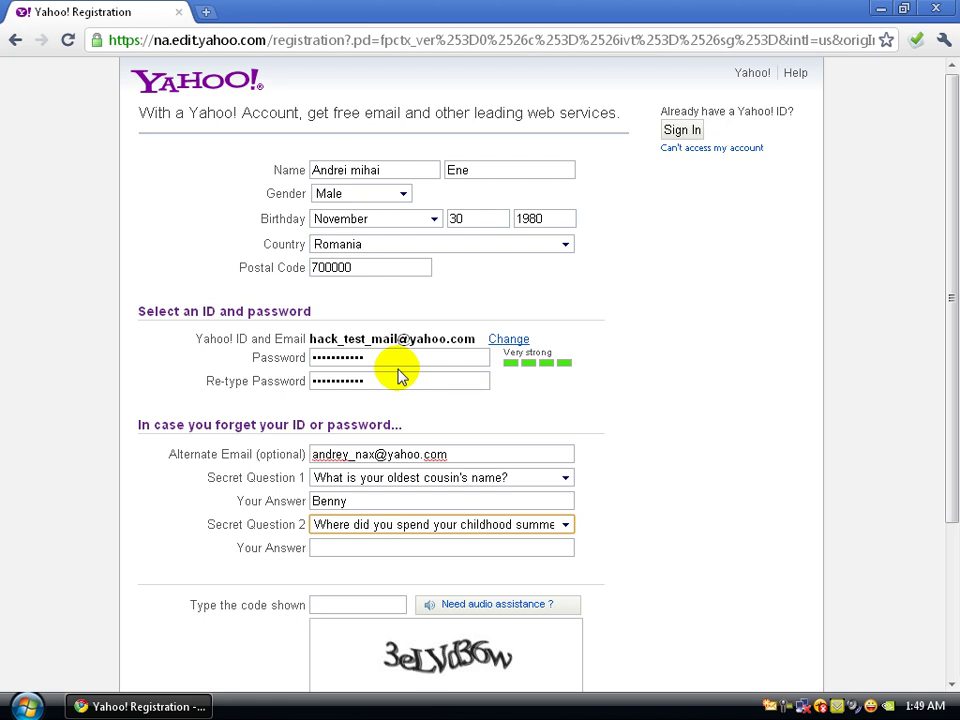
pyautogui.press('Down')
pyautogui.press('Down')
pyautogui.press('Down')
pyautogui.press('Down')
pyautogui.press('Down')
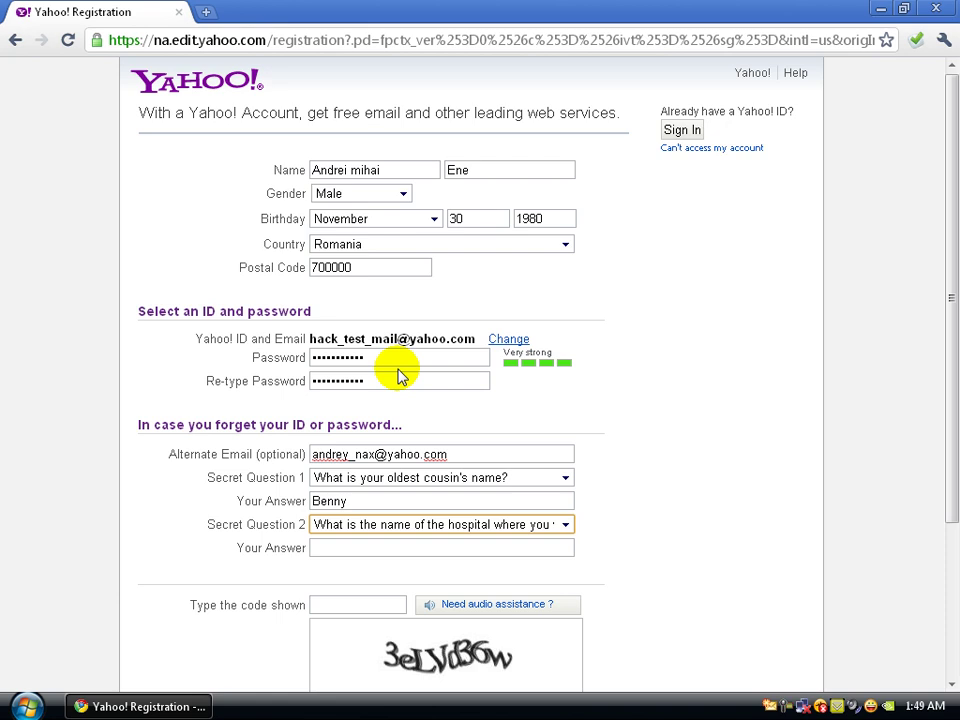
pyautogui.press('Down')
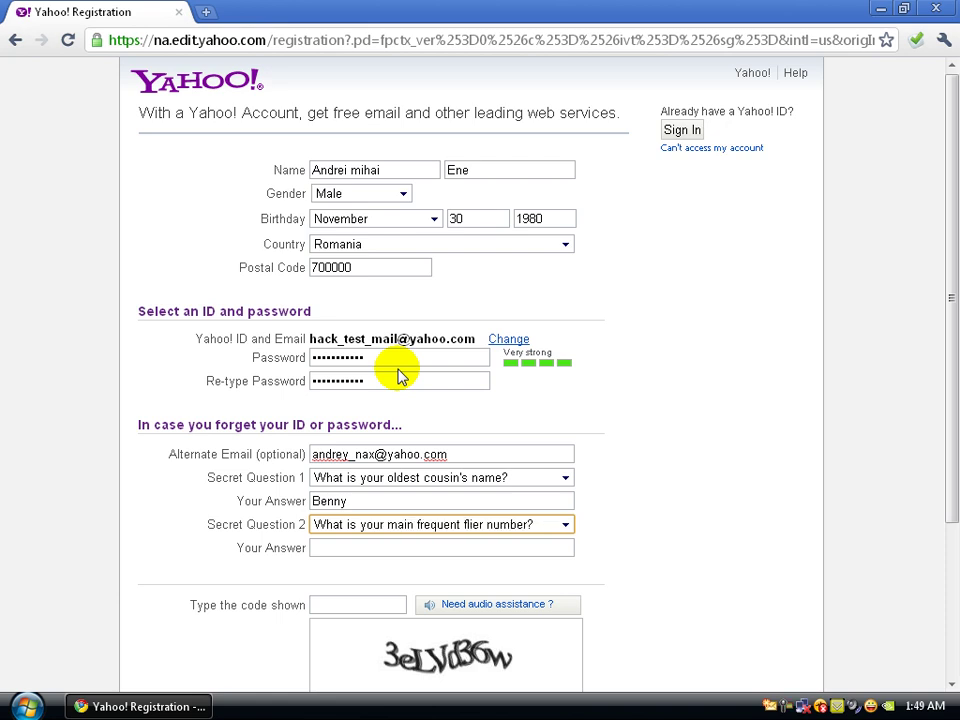
pyautogui.press('Down')
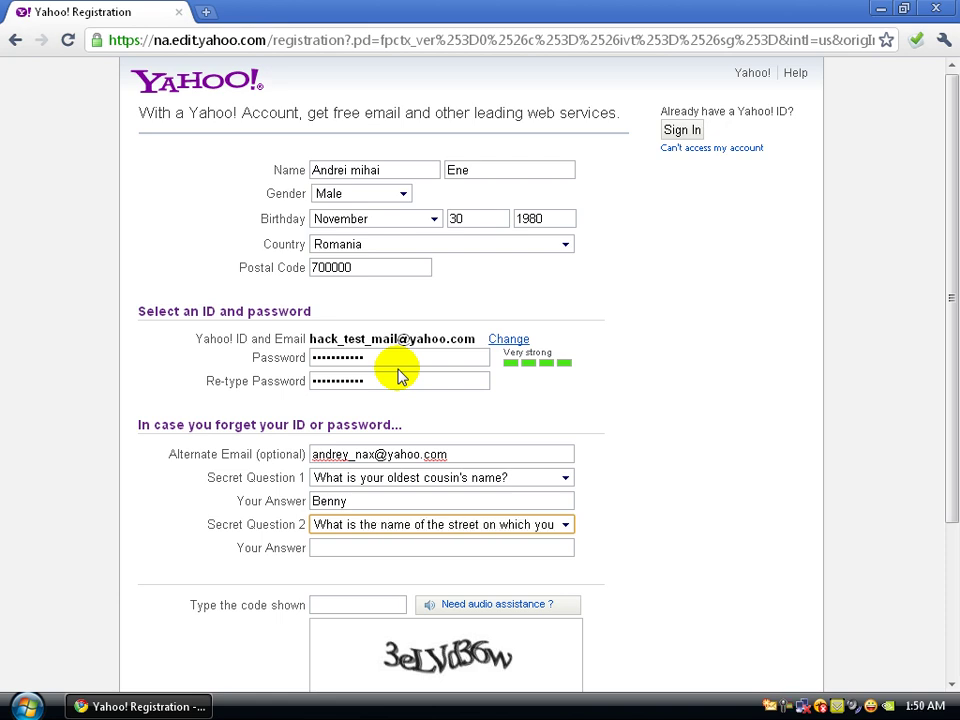
pyautogui.press('Down')
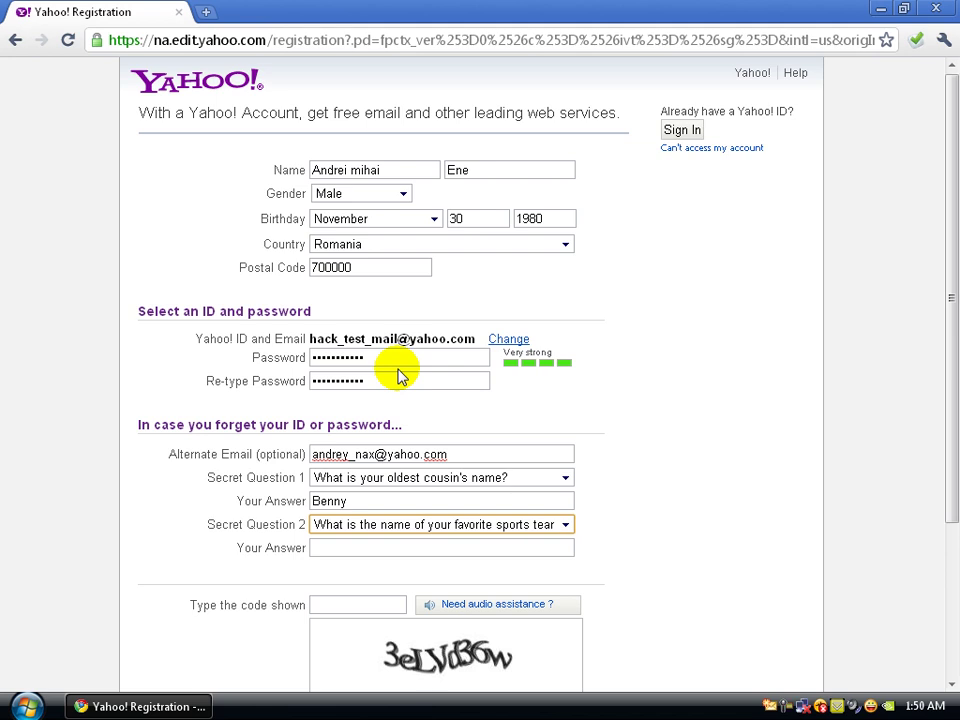
pyautogui.click(530, 522)
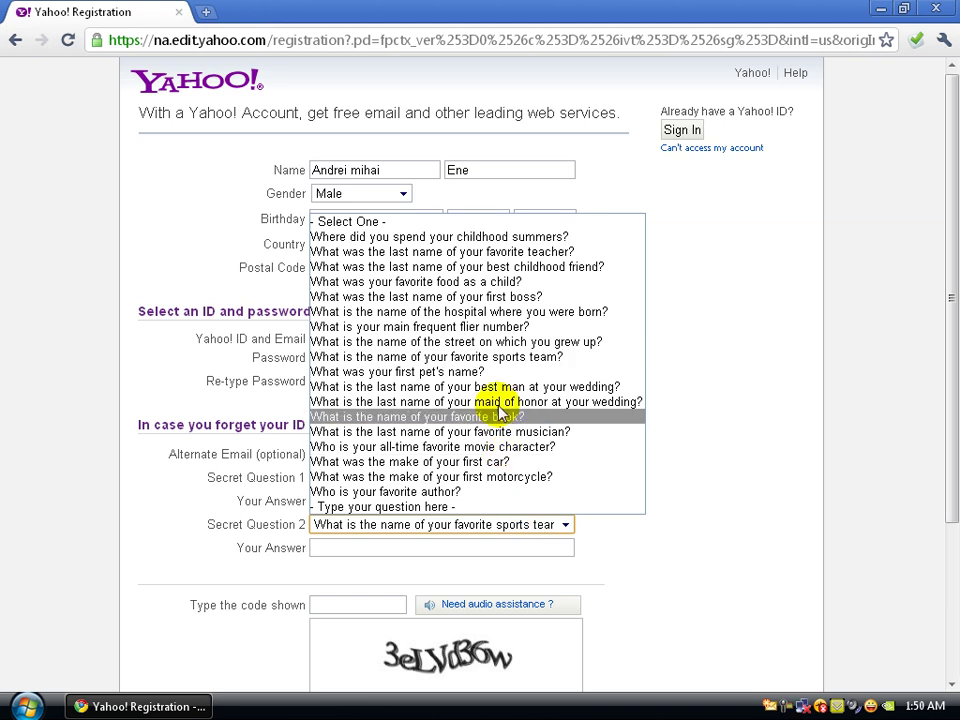
pyautogui.click(454, 371)
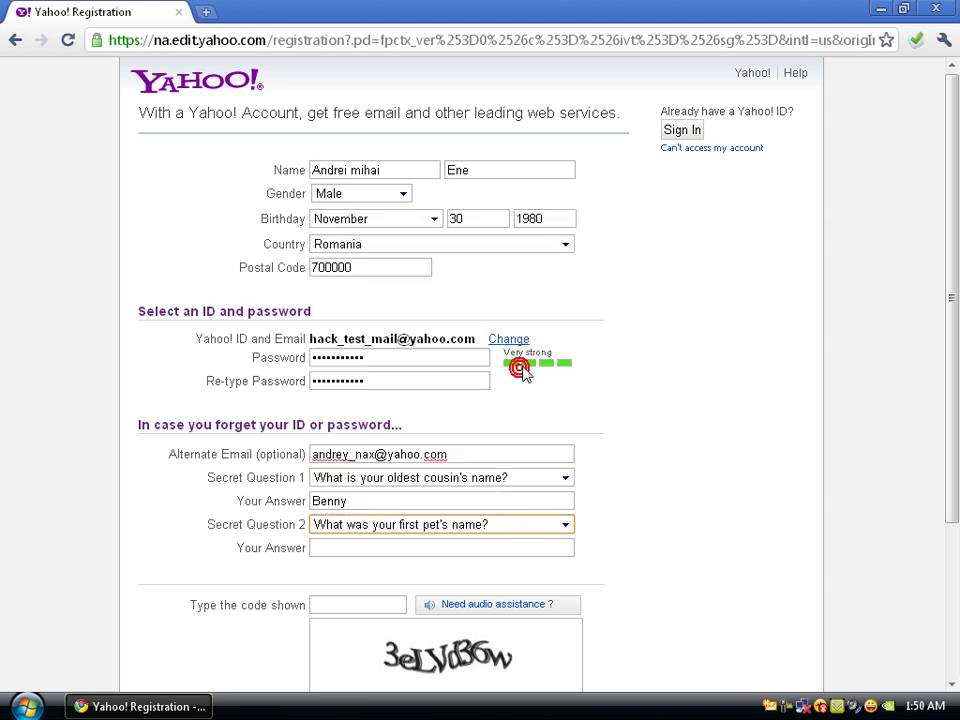
pyautogui.click(498, 545)
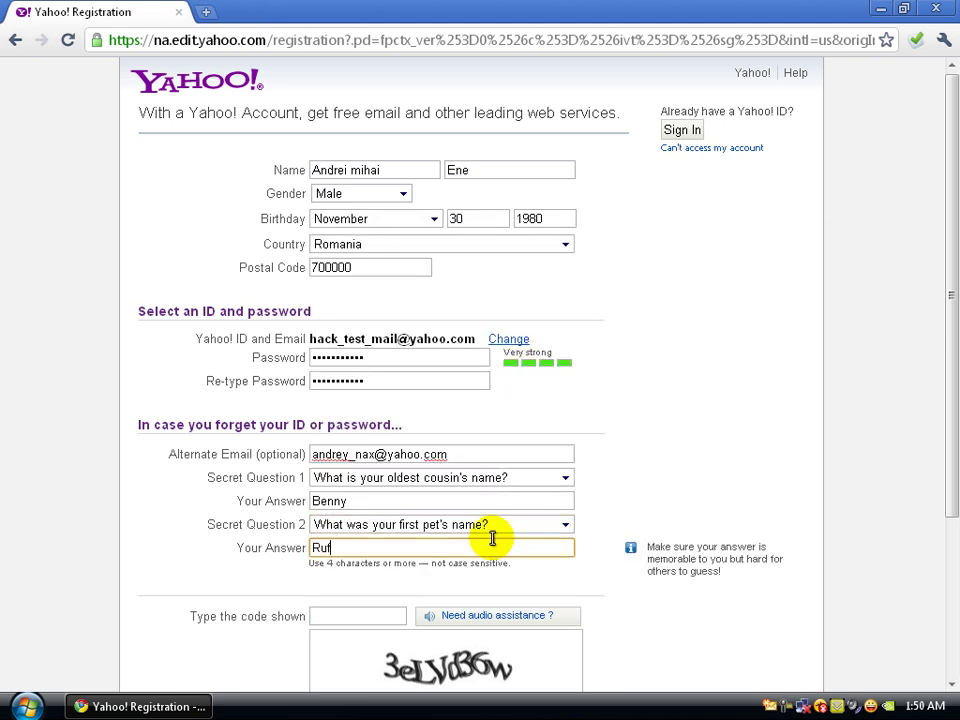
pyautogui.scroll(-3, 150, 497)
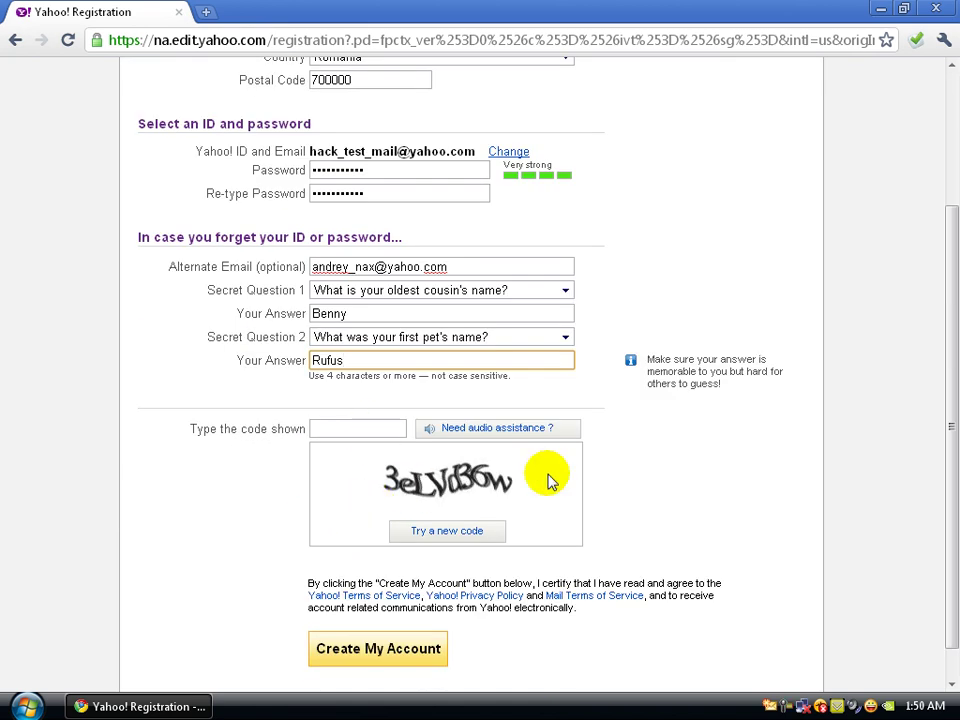
# - Type the verification code shown and submit with Create My Account
pyautogui.click(394, 426)
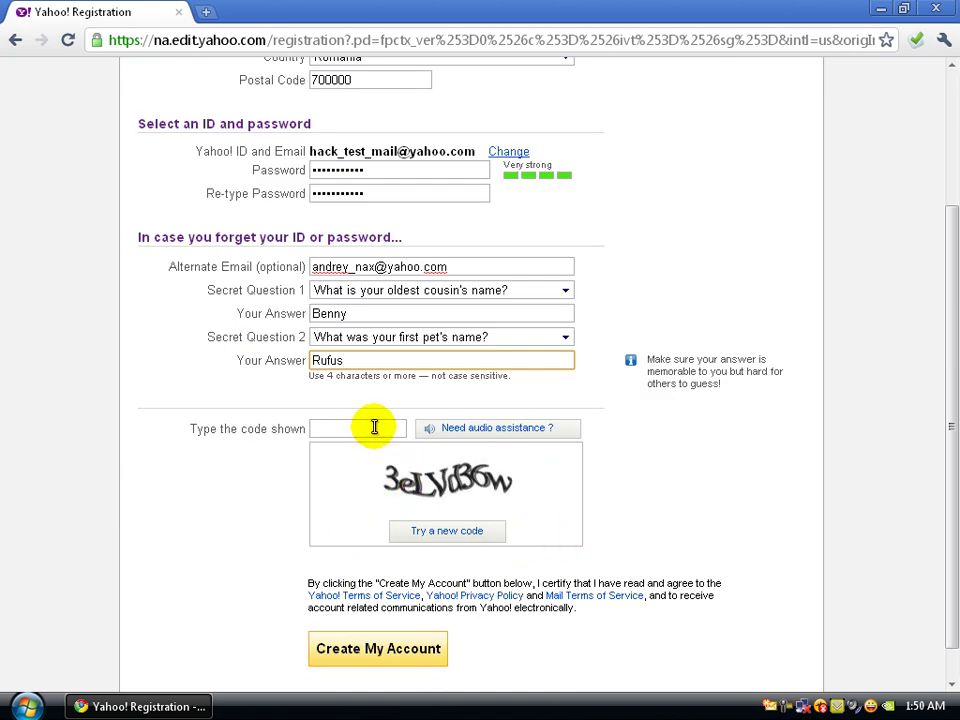
pyautogui.click(372, 424)
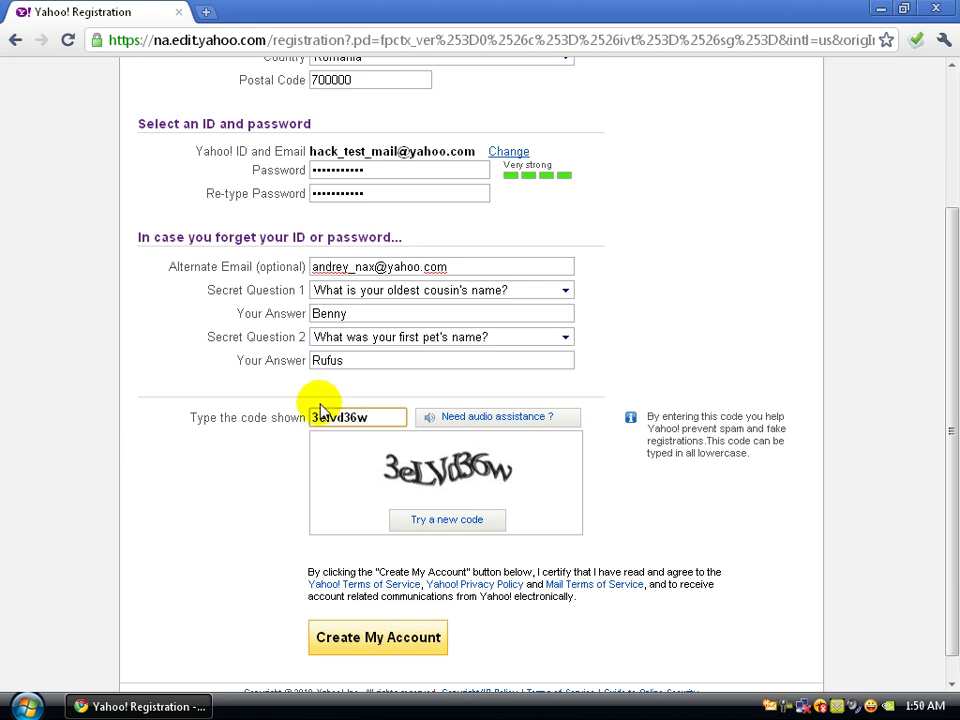
pyautogui.scroll(-1, 381, 636)
pyautogui.click(368, 613)
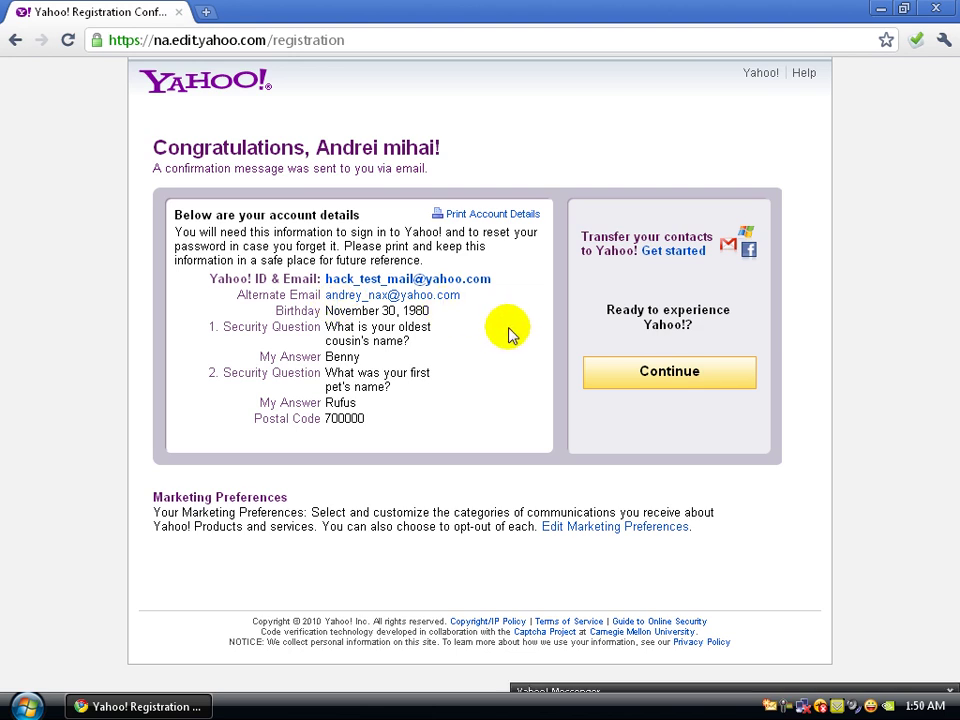
# - Continue to the Yahoo! home page and search for 'yahoo messenger download'
pyautogui.click(678, 376)
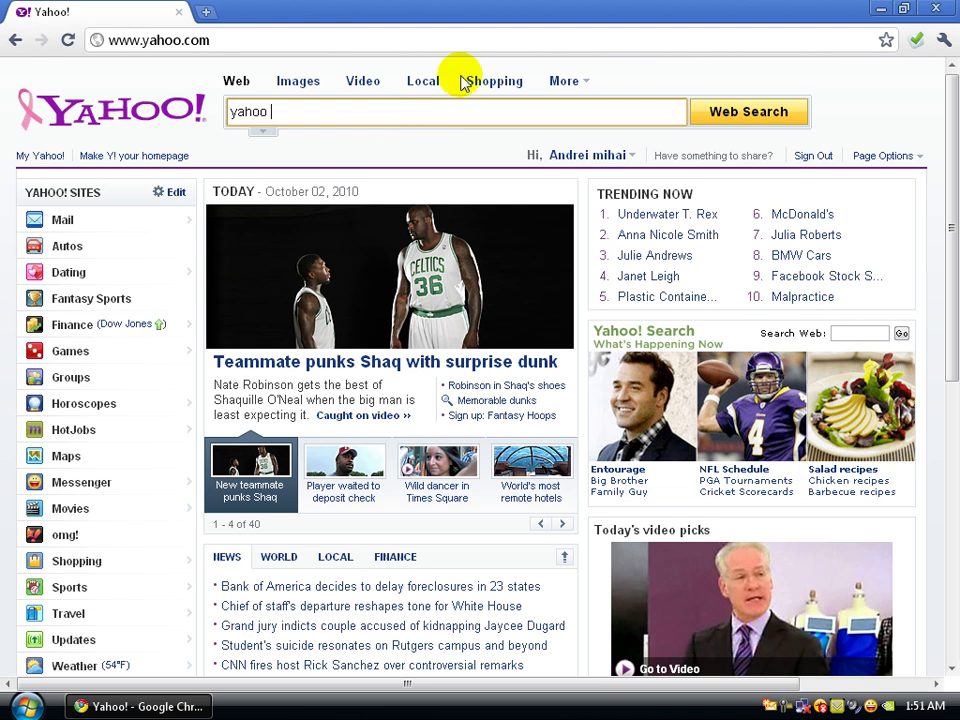
pyautogui.write('essenger')
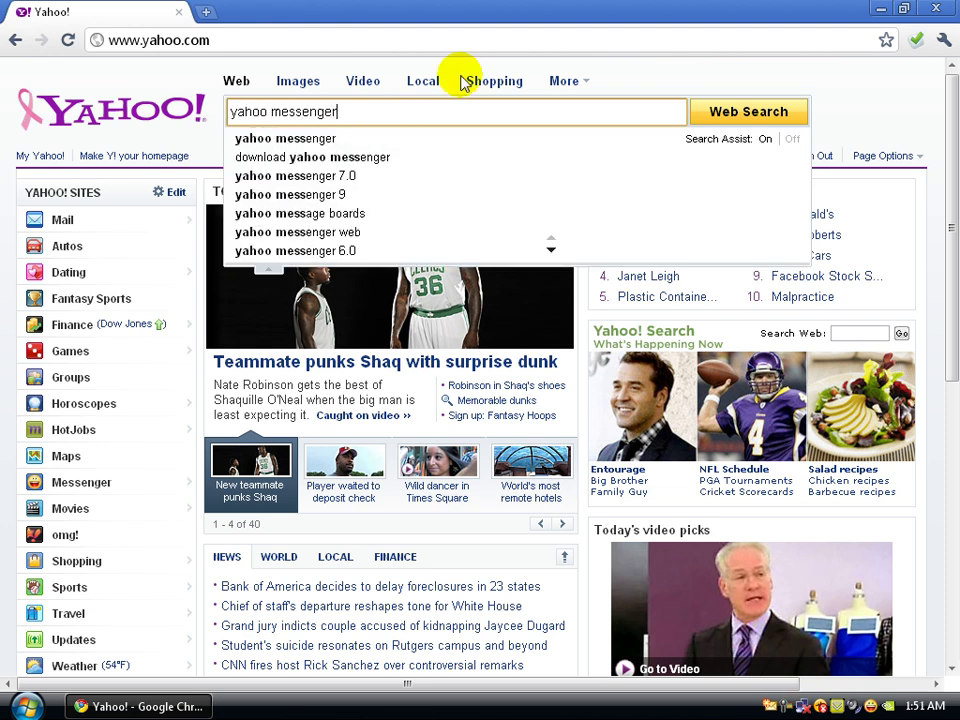
pyautogui.write(' download')
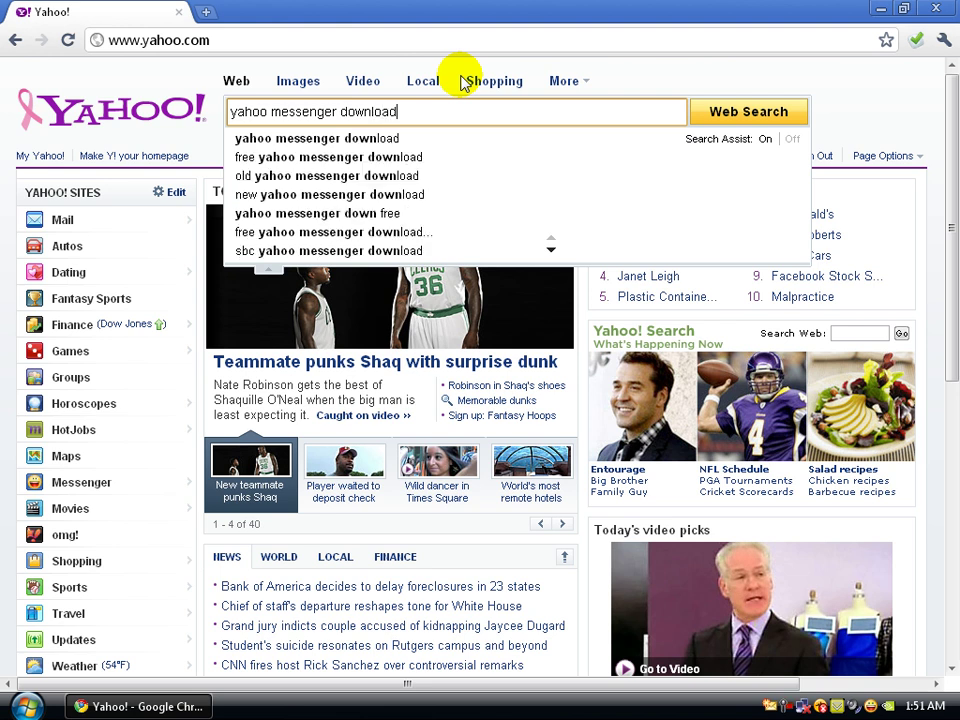
pyautogui.press('Return')
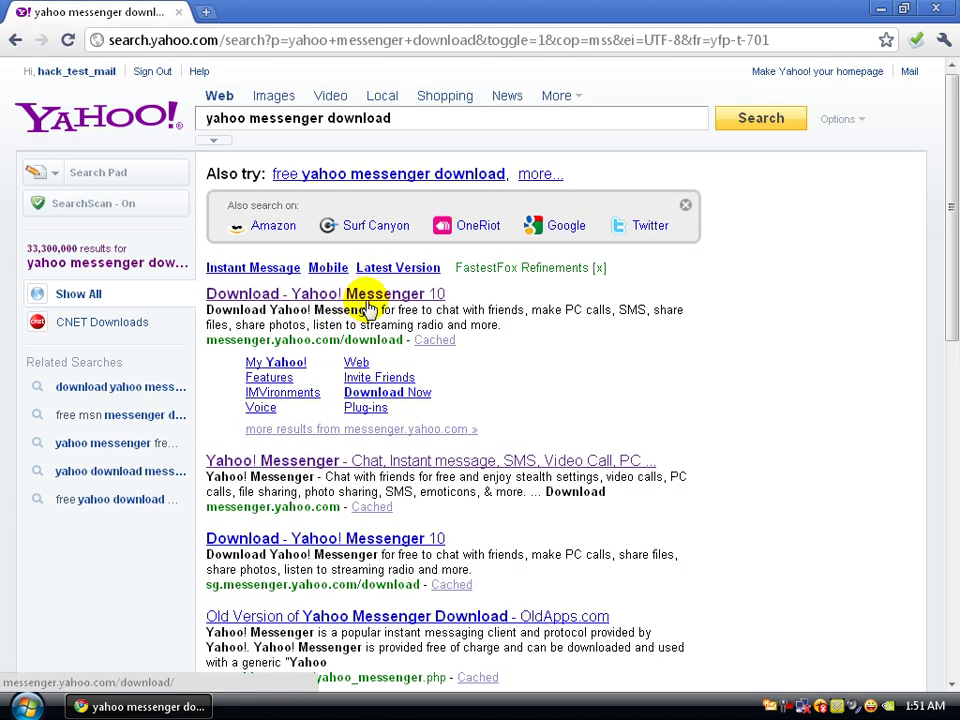
# - Download the Yahoo! Messenger 10 installer from the first result, save it and run msgr10us (1).exe
pyautogui.click(367, 300)
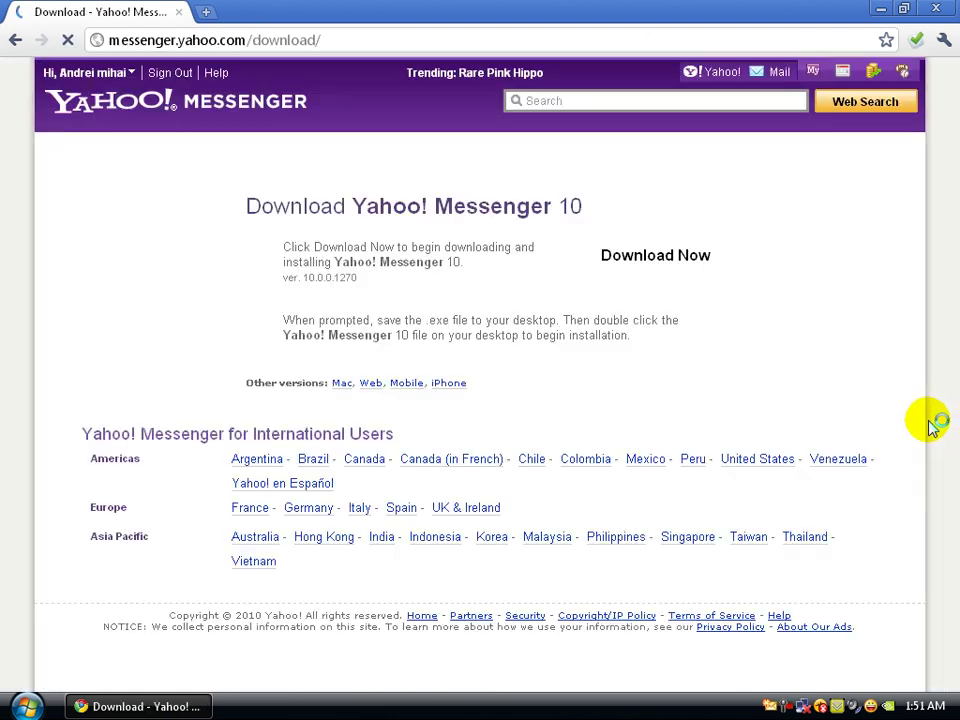
pyautogui.click(710, 255)
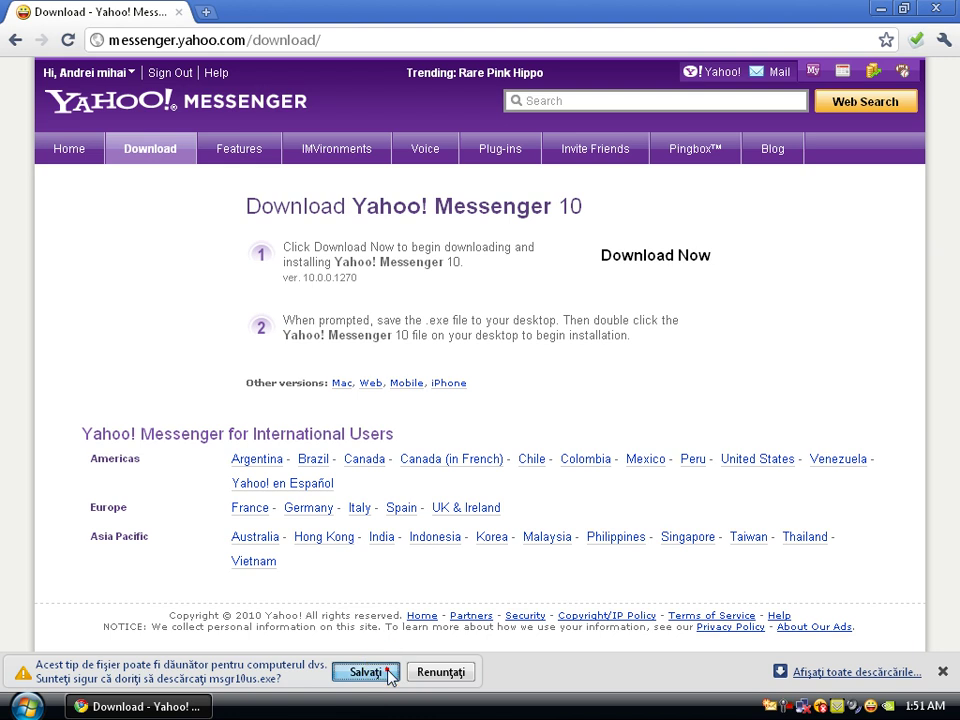
pyautogui.click(388, 674)
pyautogui.click(105, 673)
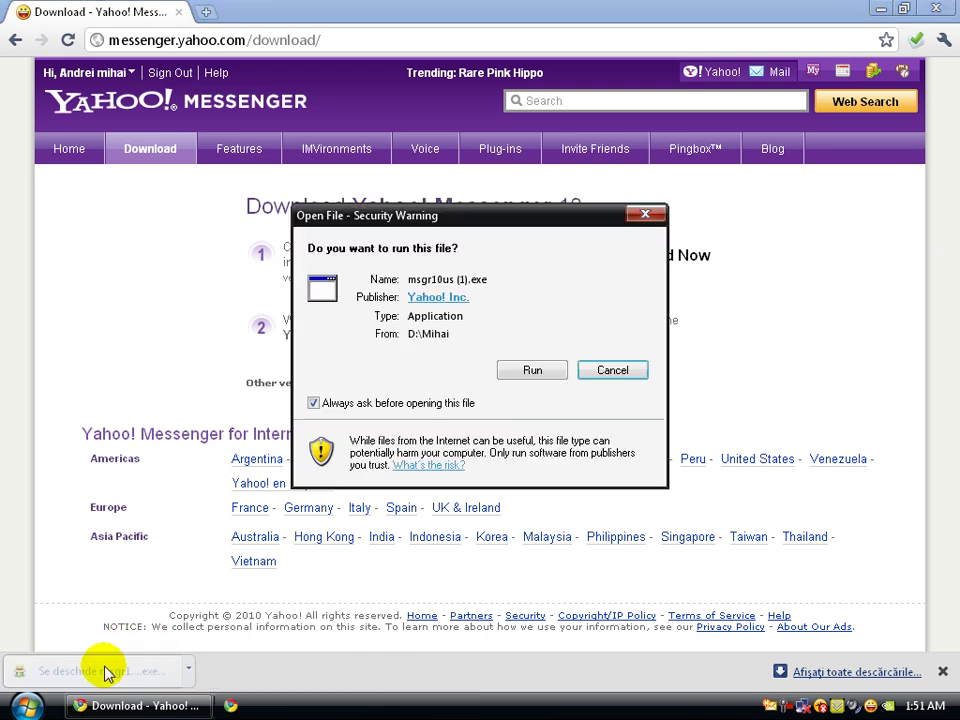
pyautogui.click(543, 371)
pyautogui.click(508, 485)
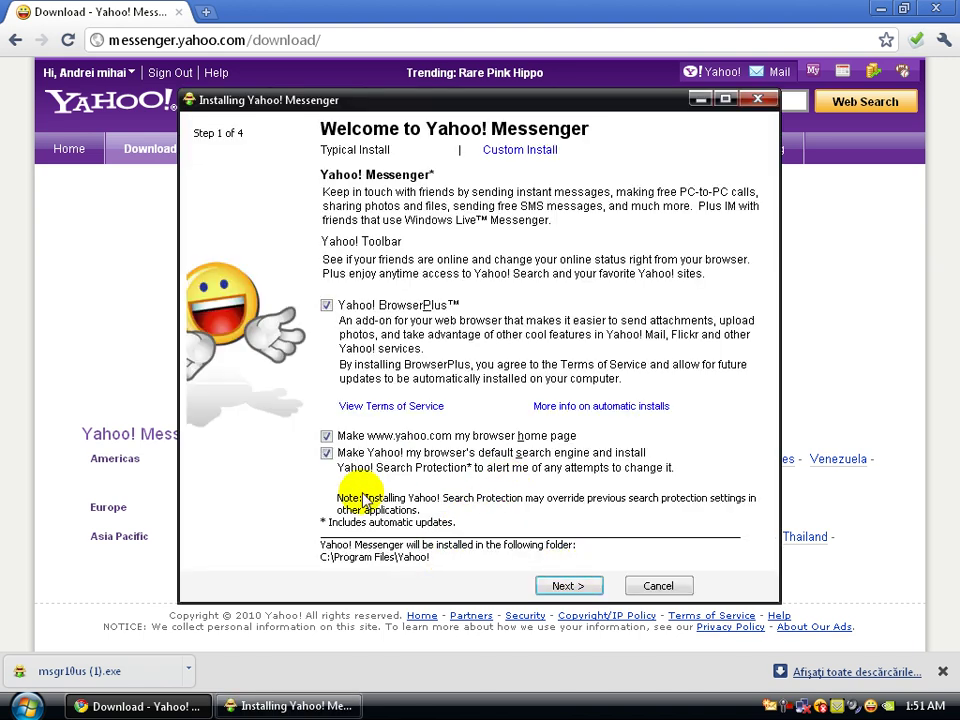
# - Untick the Yahoo! default search engine, yahoo.com home page and BrowserPlus options, then continue
pyautogui.click(327, 455)
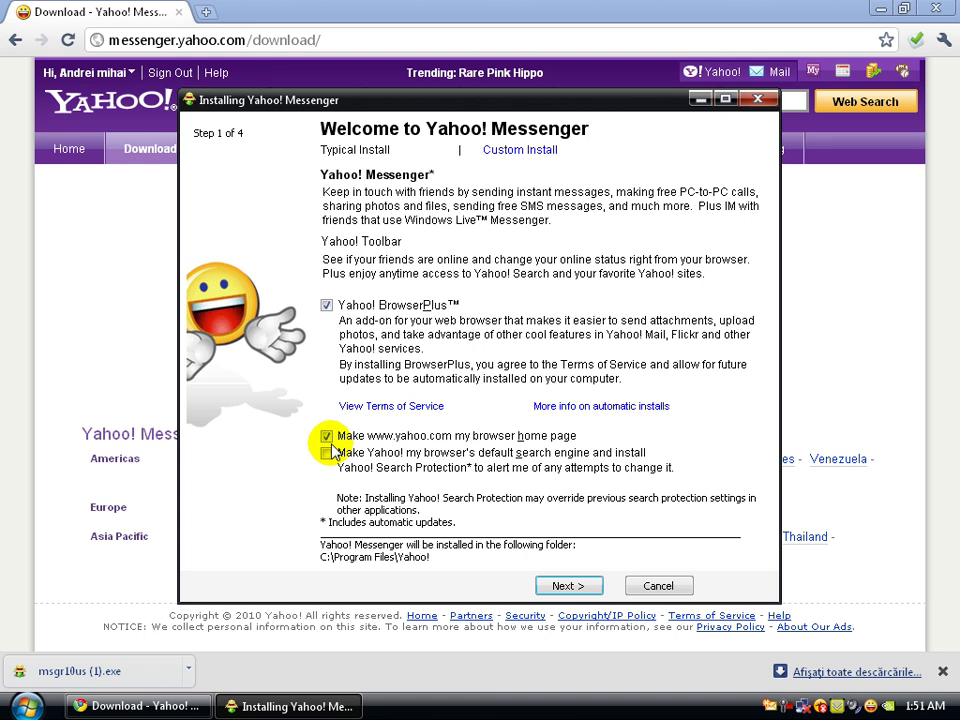
pyautogui.click(327, 437)
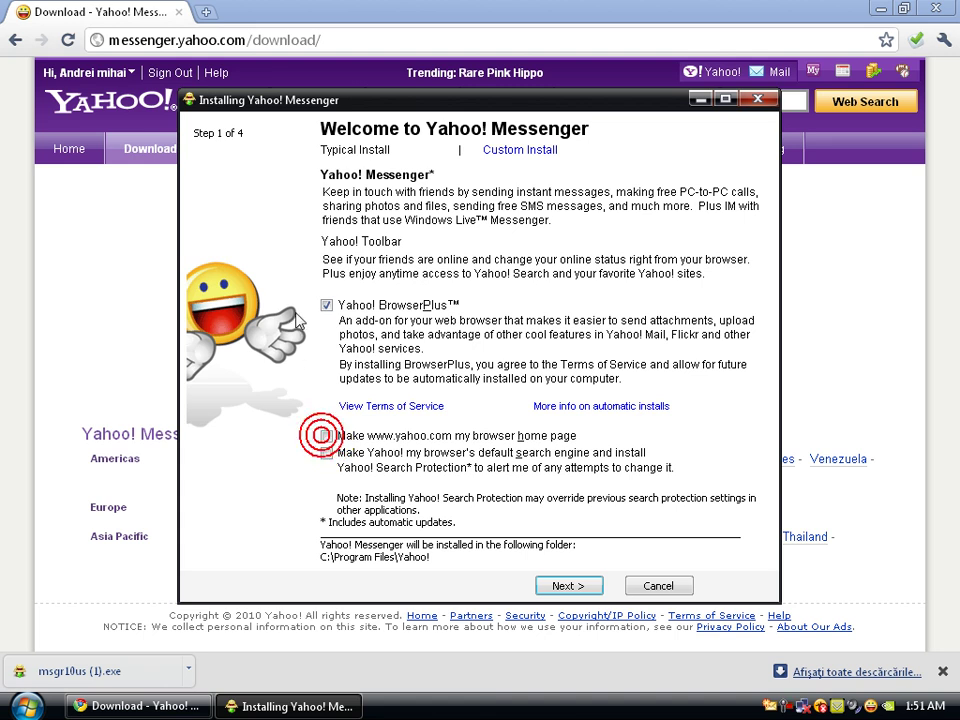
pyautogui.click(327, 306)
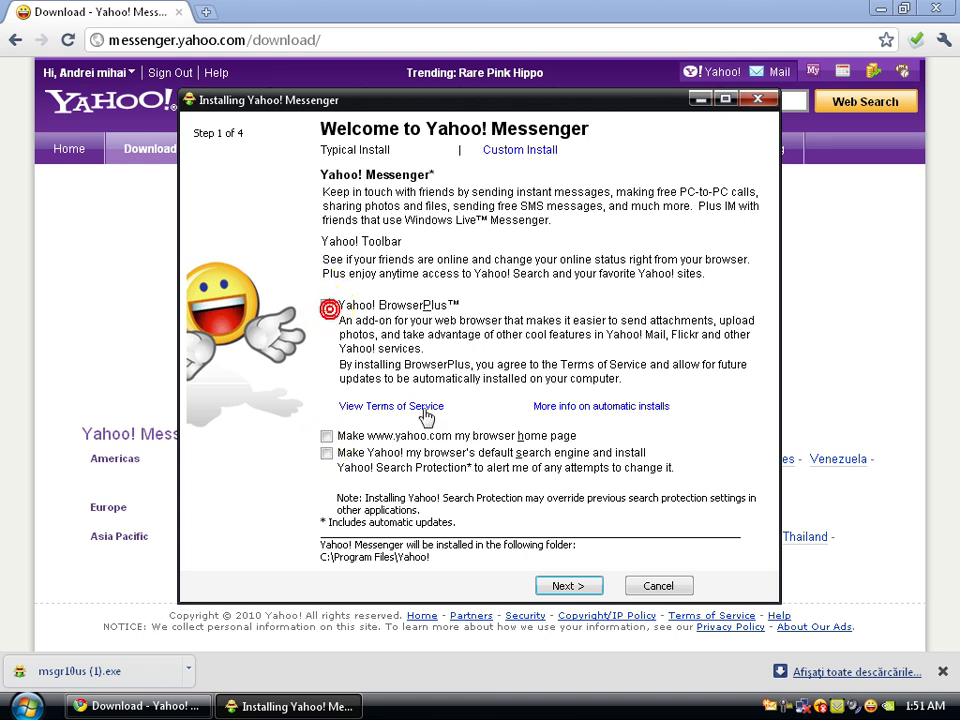
pyautogui.click(585, 592)
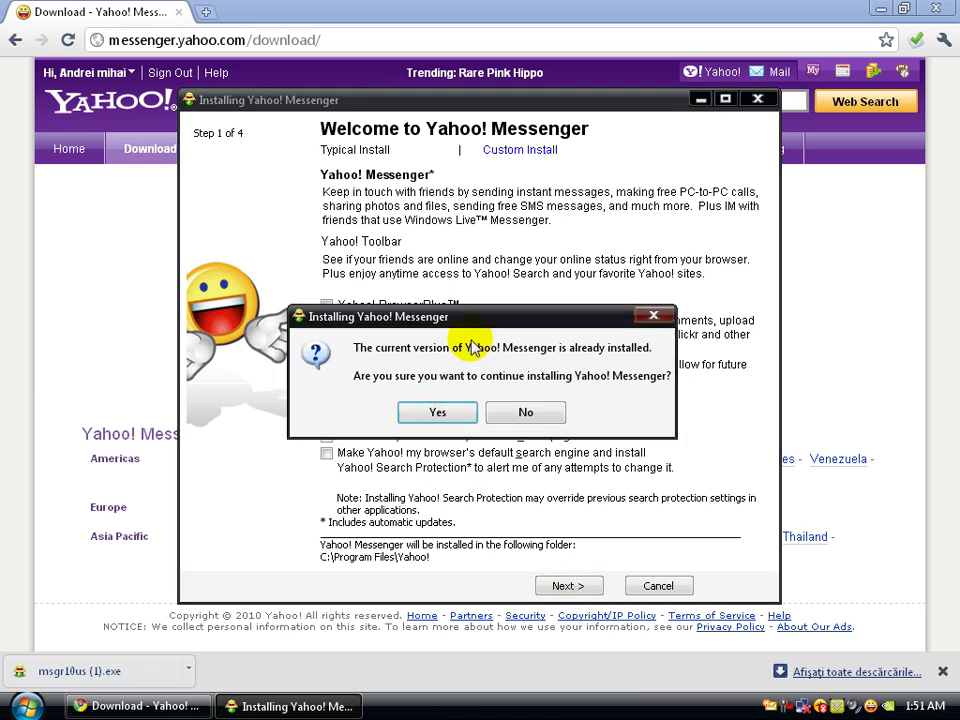
# - Decline reinstalling Messenger, dismiss Chrome's download bar and open the Messenger contact list
pyautogui.click(555, 416)
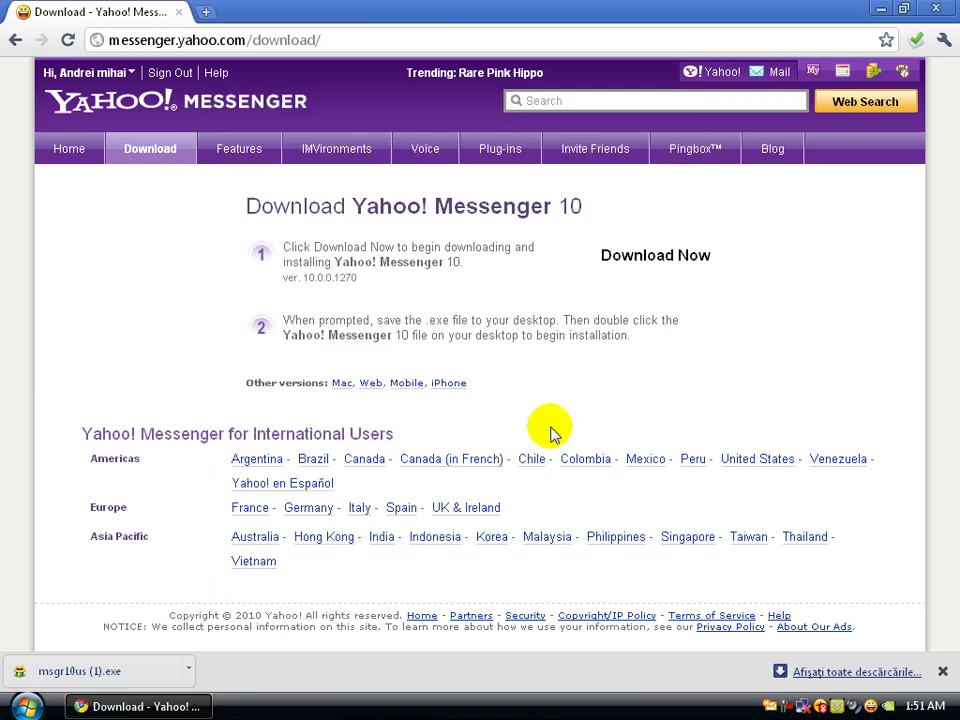
pyautogui.click(943, 672)
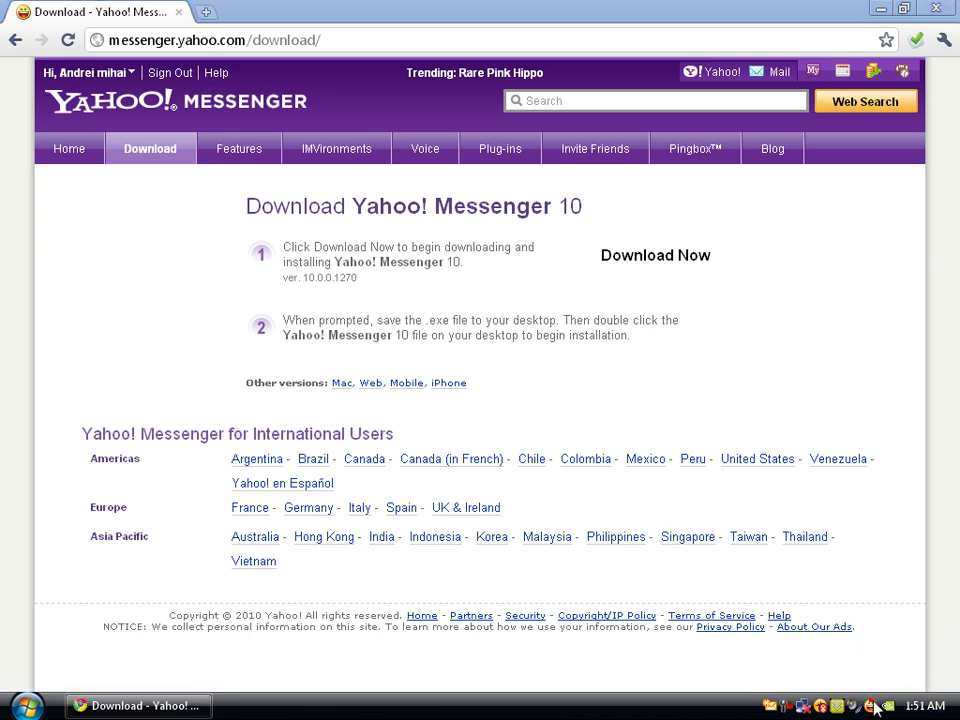
pyautogui.doubleClick(873, 703)
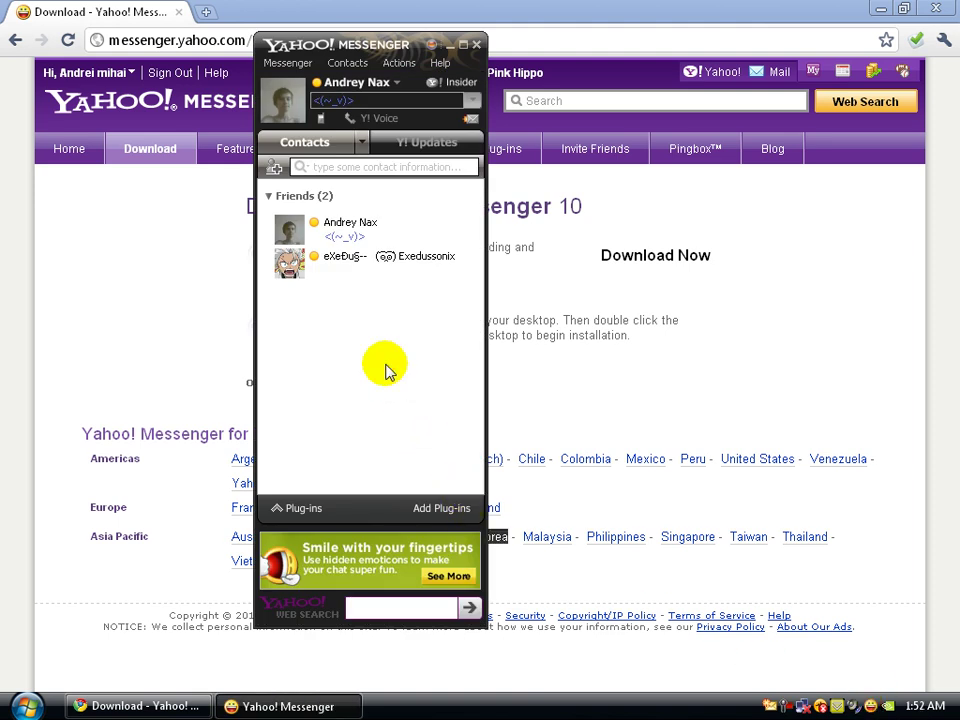
pyautogui.click(290, 64)
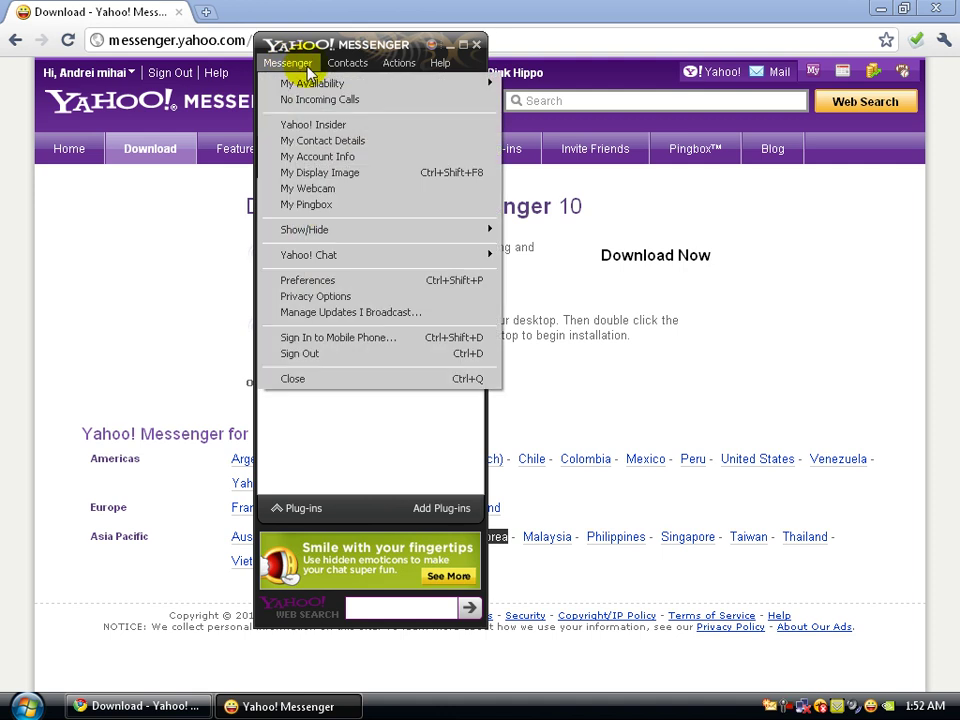
pyautogui.moveTo(325, 68)
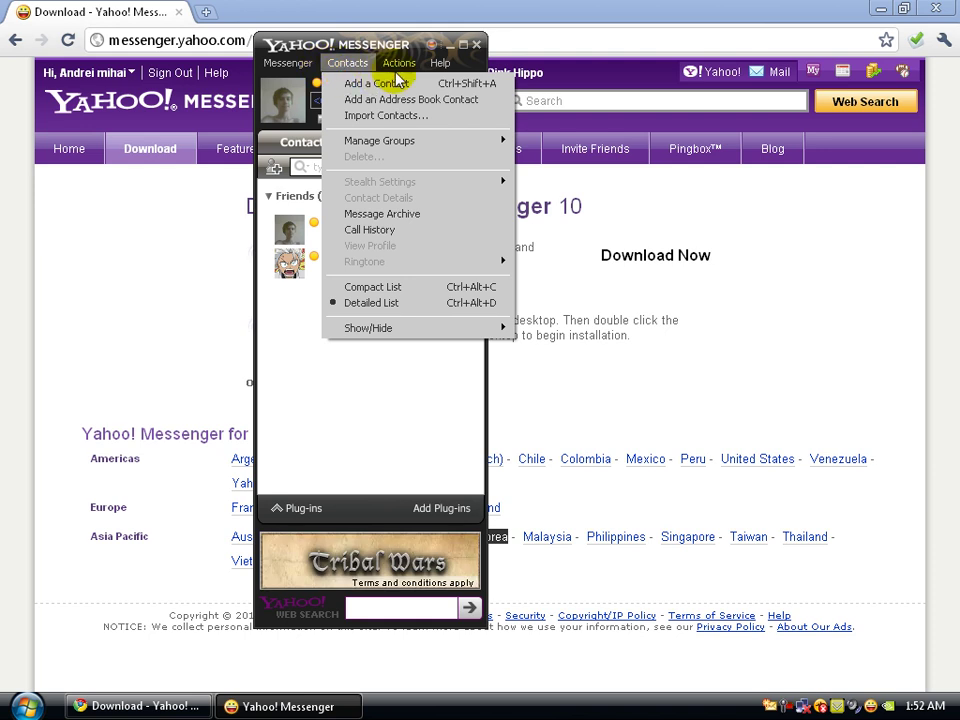
pyautogui.moveTo(401, 68)
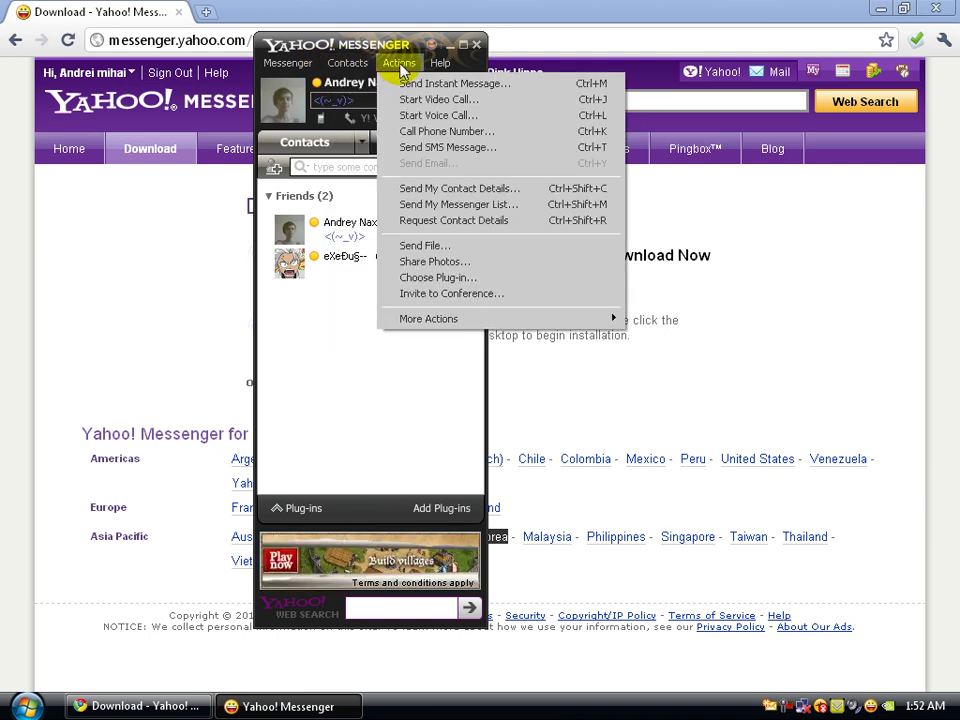
pyautogui.moveTo(436, 68)
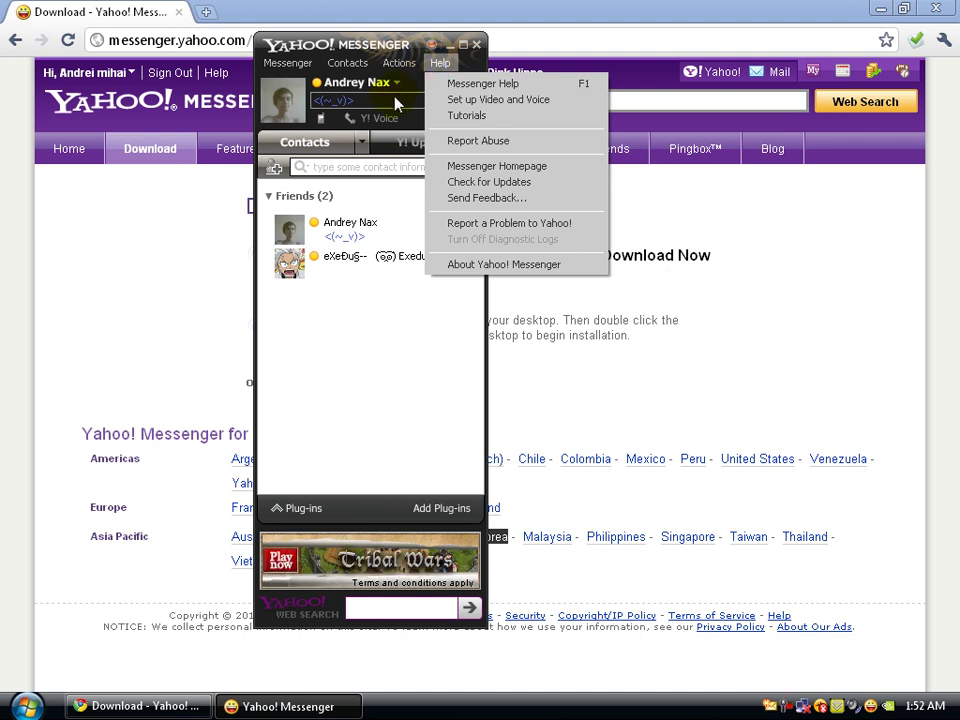
pyautogui.click(373, 351)
pyautogui.click(420, 100)
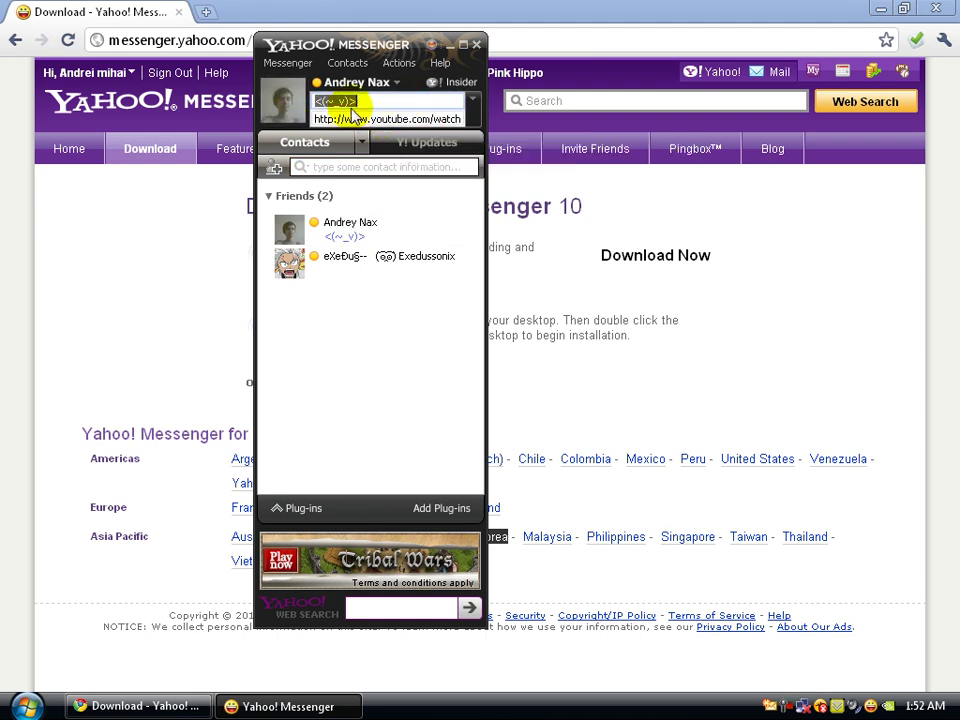
pyautogui.click(371, 347)
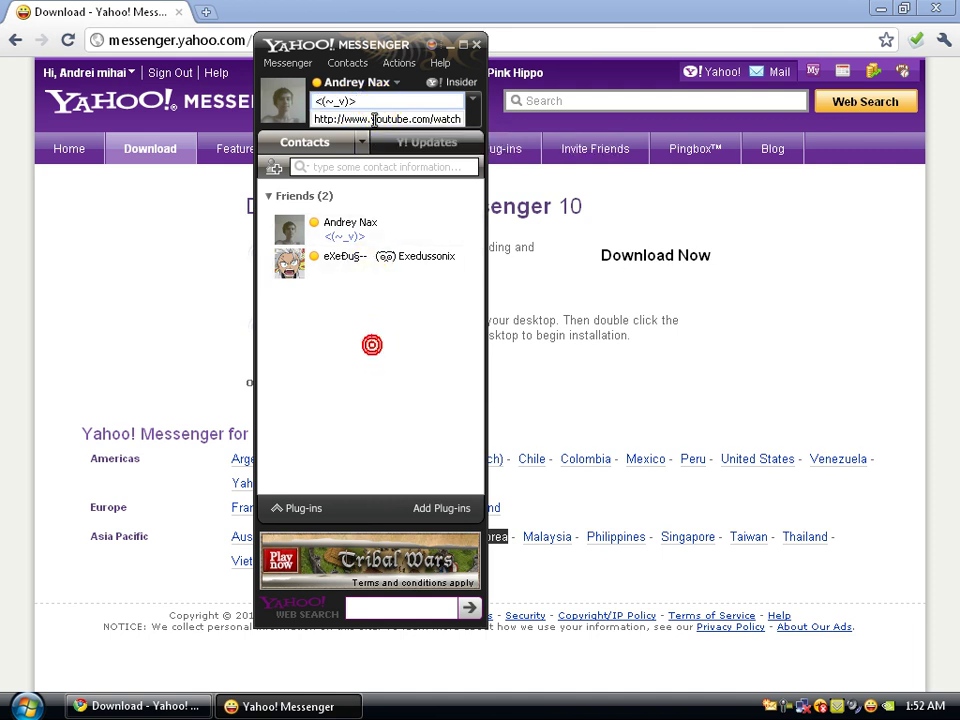
pyautogui.click(379, 88)
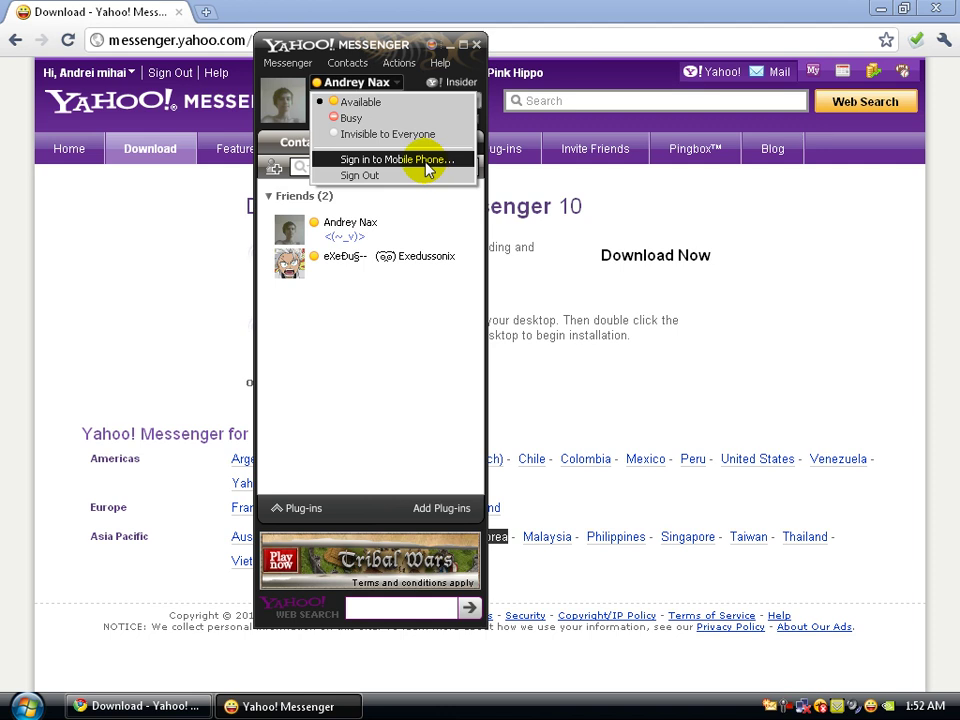
pyautogui.click(392, 327)
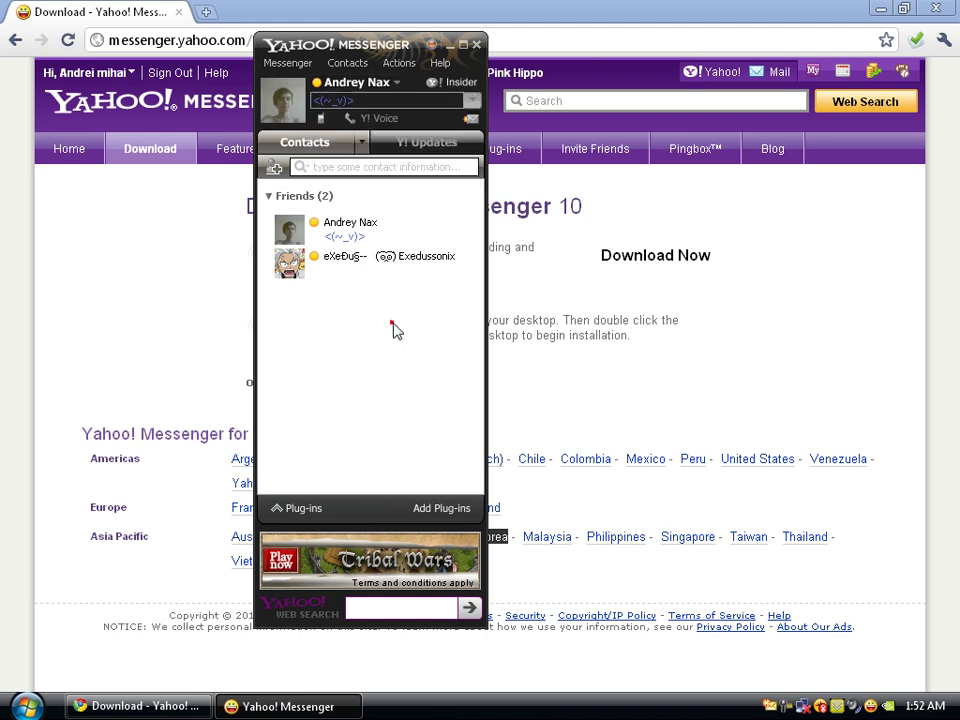
pyautogui.click(271, 168)
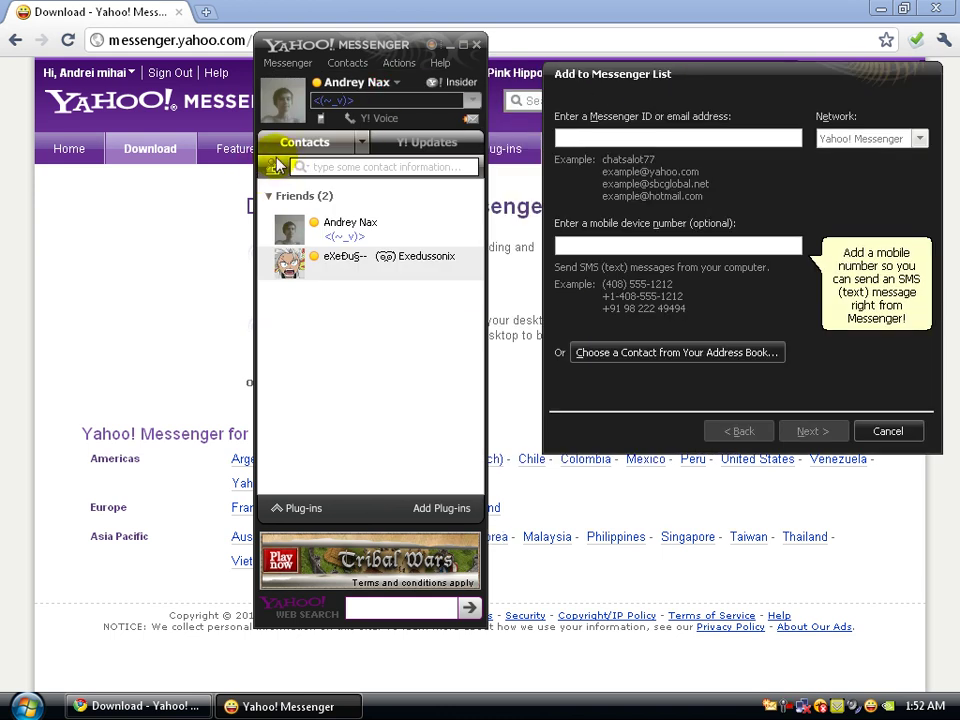
pyautogui.click(659, 137)
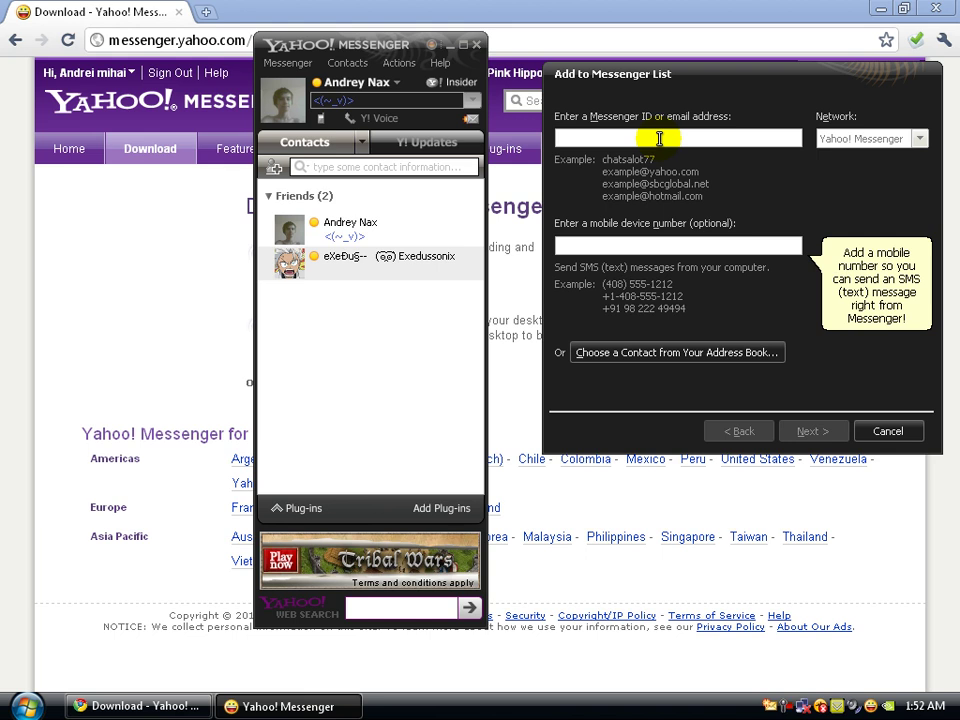
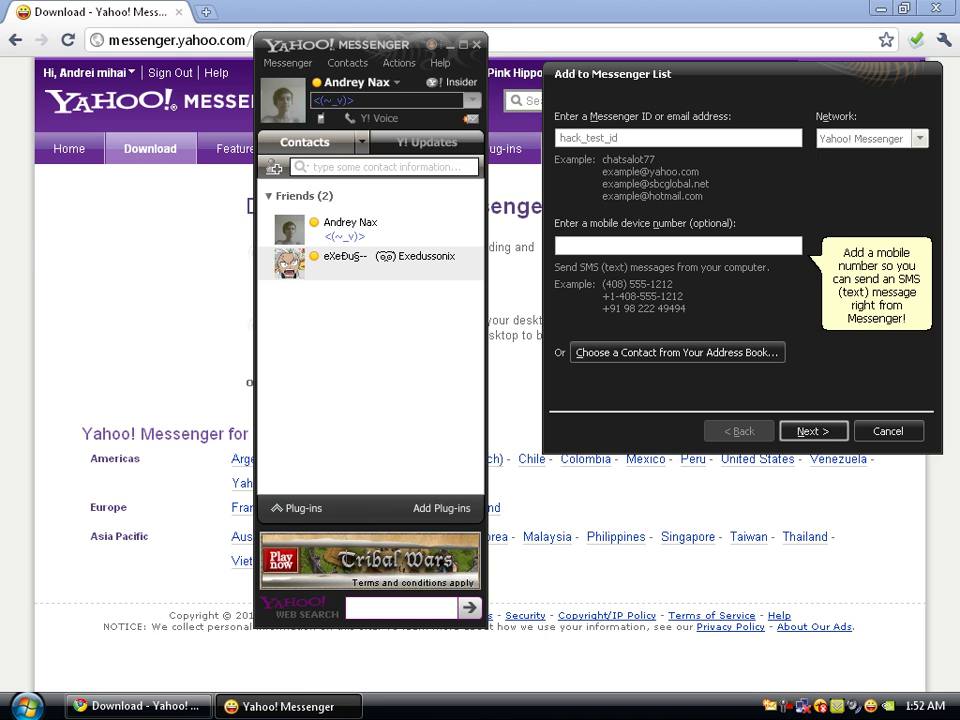
pyautogui.press('Return')
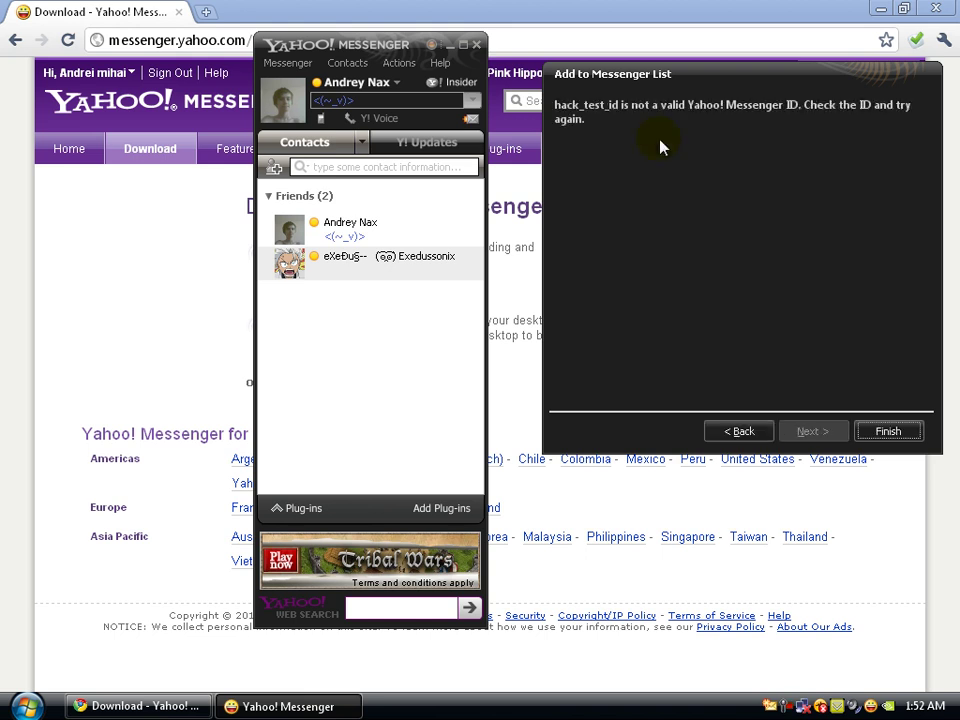
pyautogui.click(905, 437)
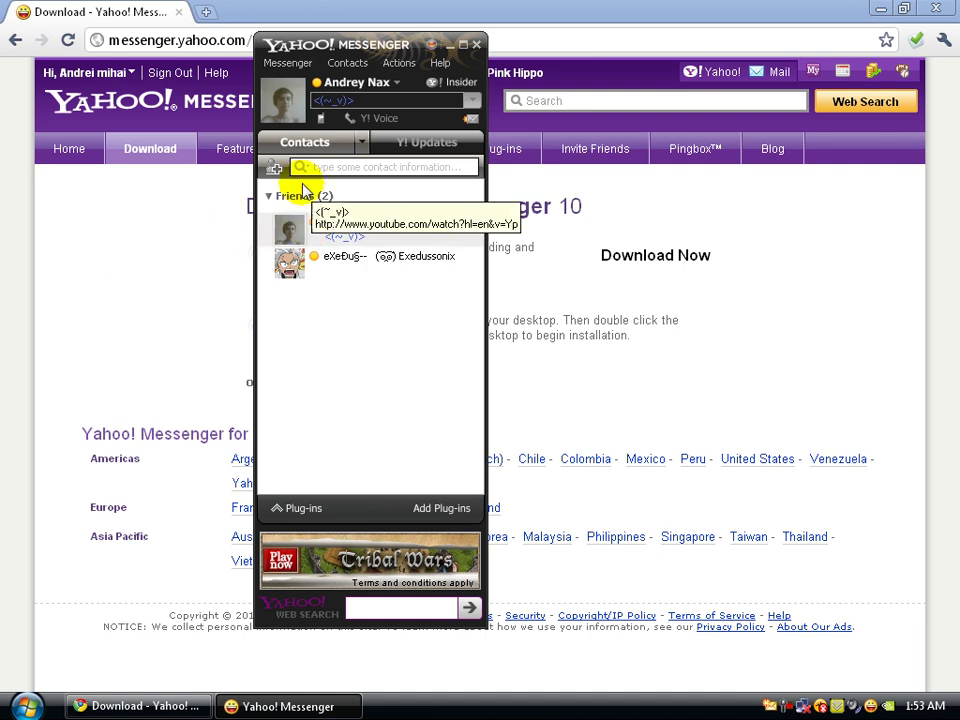
pyautogui.click(434, 148)
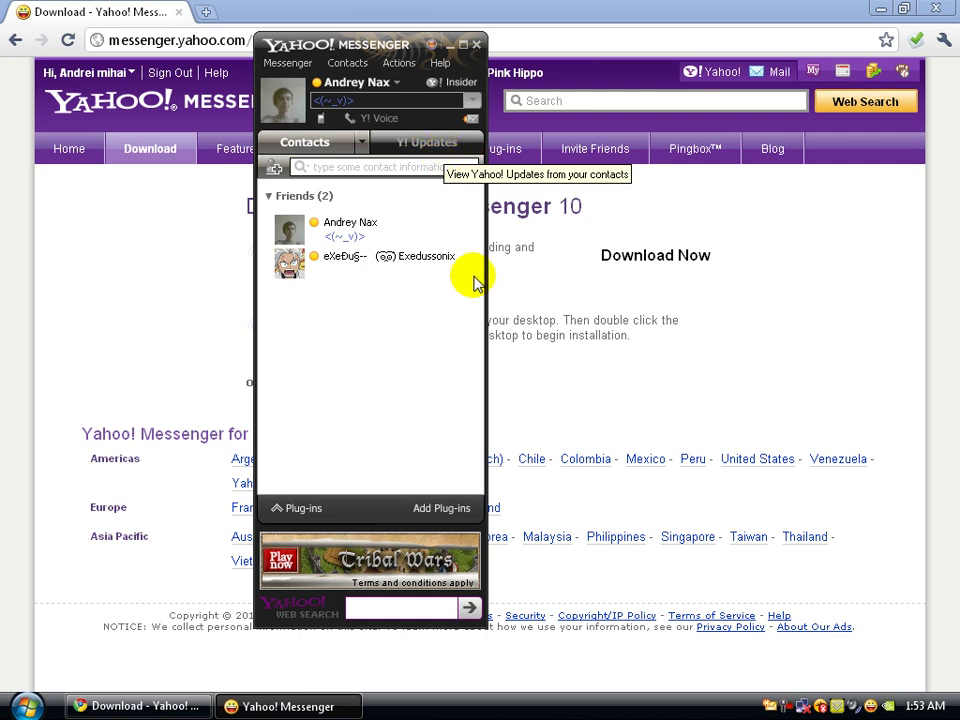
pyautogui.moveTo(476, 212); pyautogui.dragTo(512, 481)
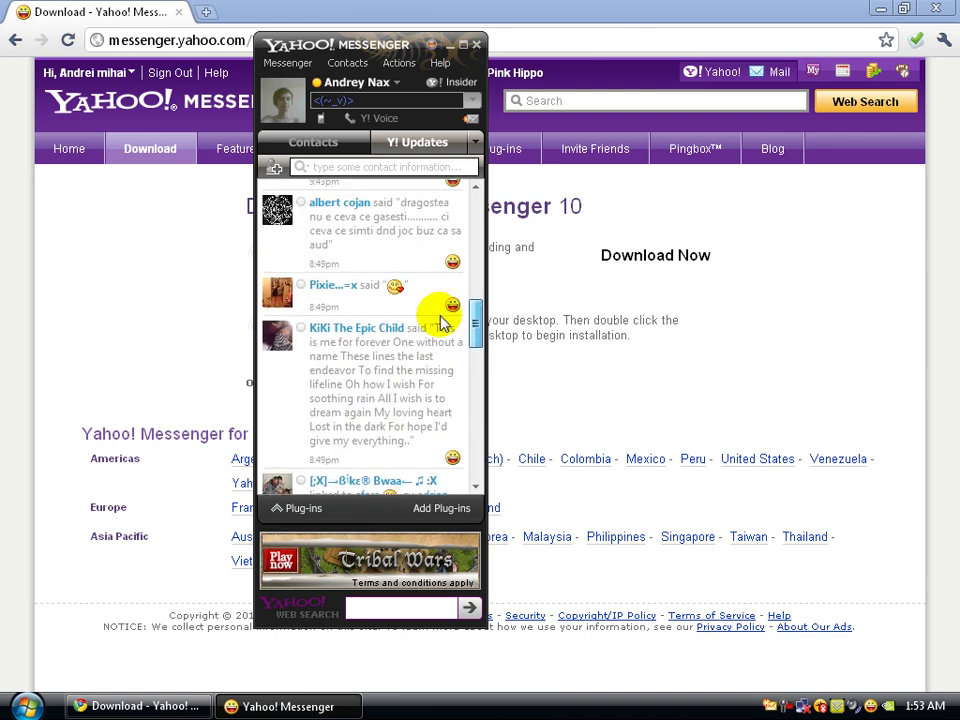
pyautogui.moveTo(476, 275); pyautogui.dragTo(476, 203)
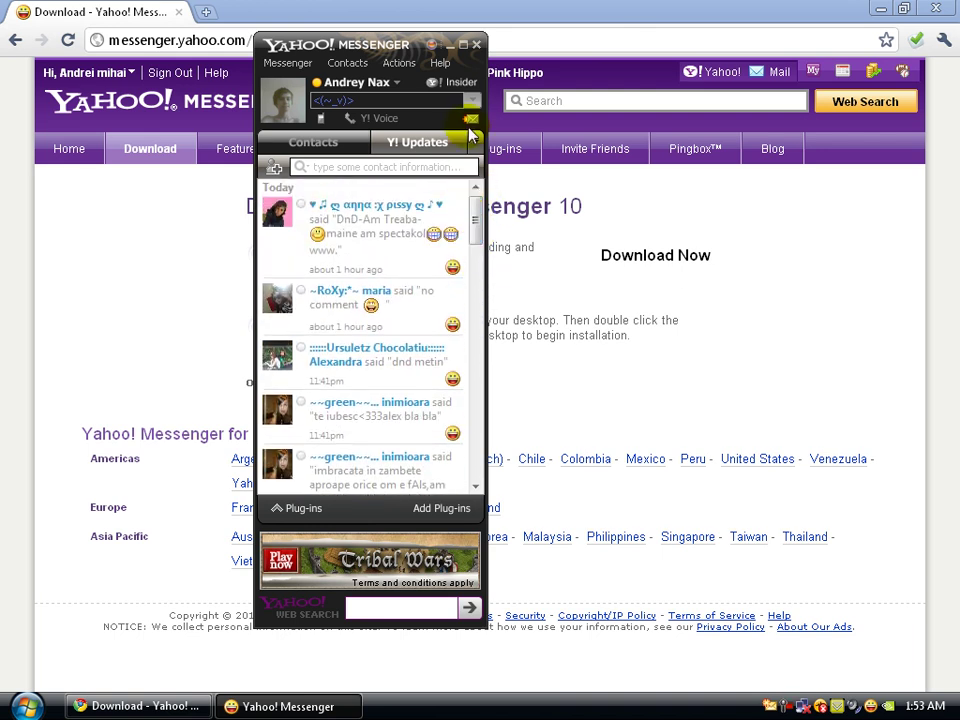
pyautogui.click(476, 141)
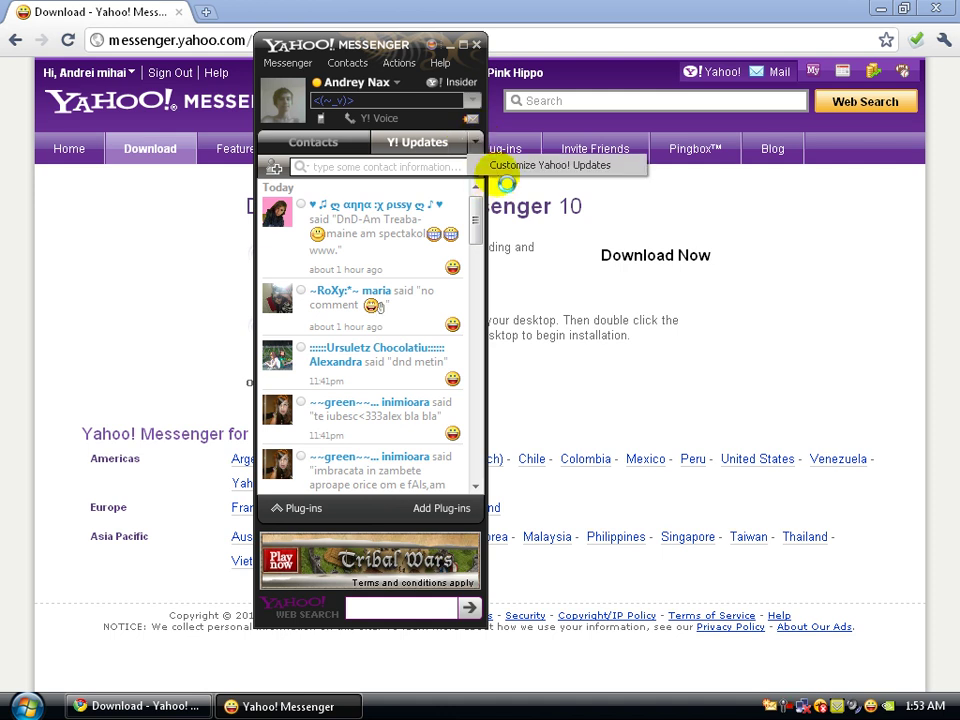
pyautogui.click(528, 265)
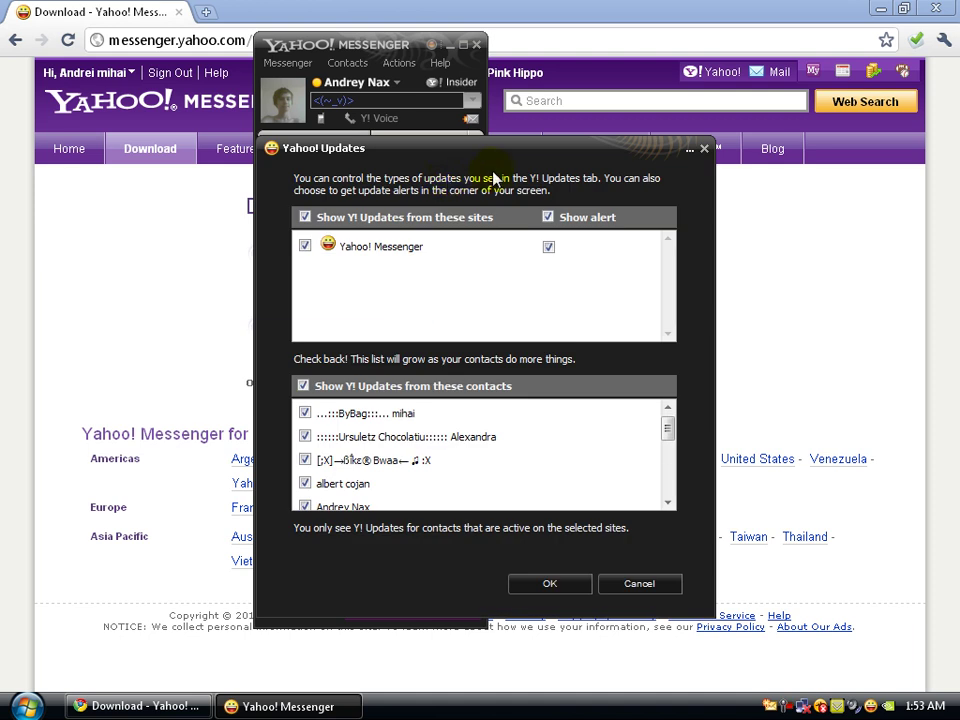
pyautogui.click(429, 260)
pyautogui.moveTo(672, 432); pyautogui.dragTo(681, 525)
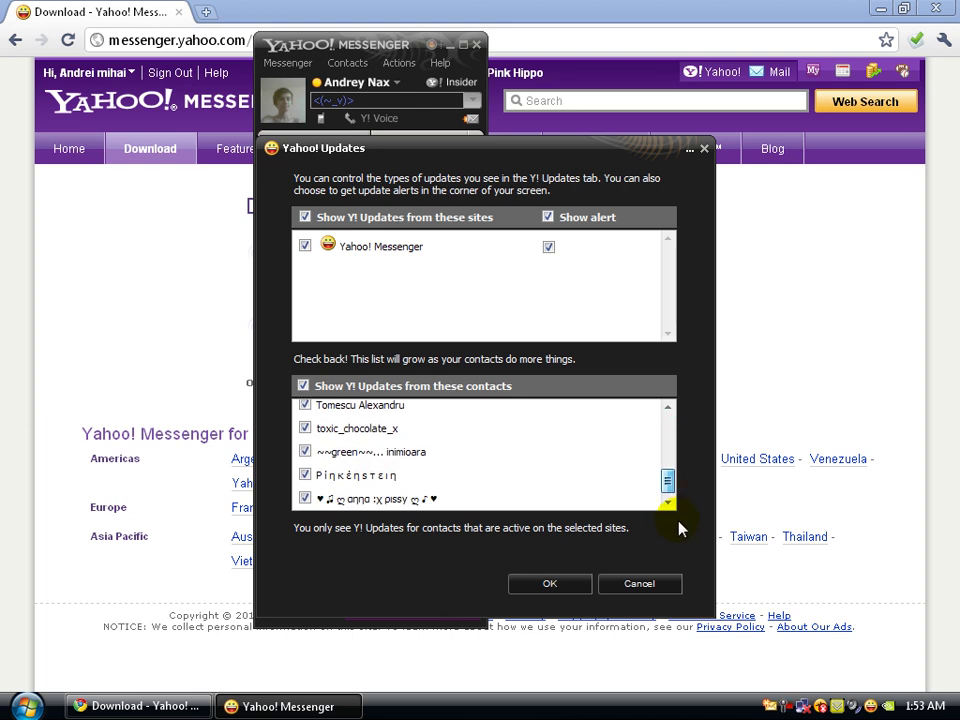
pyautogui.click(543, 585)
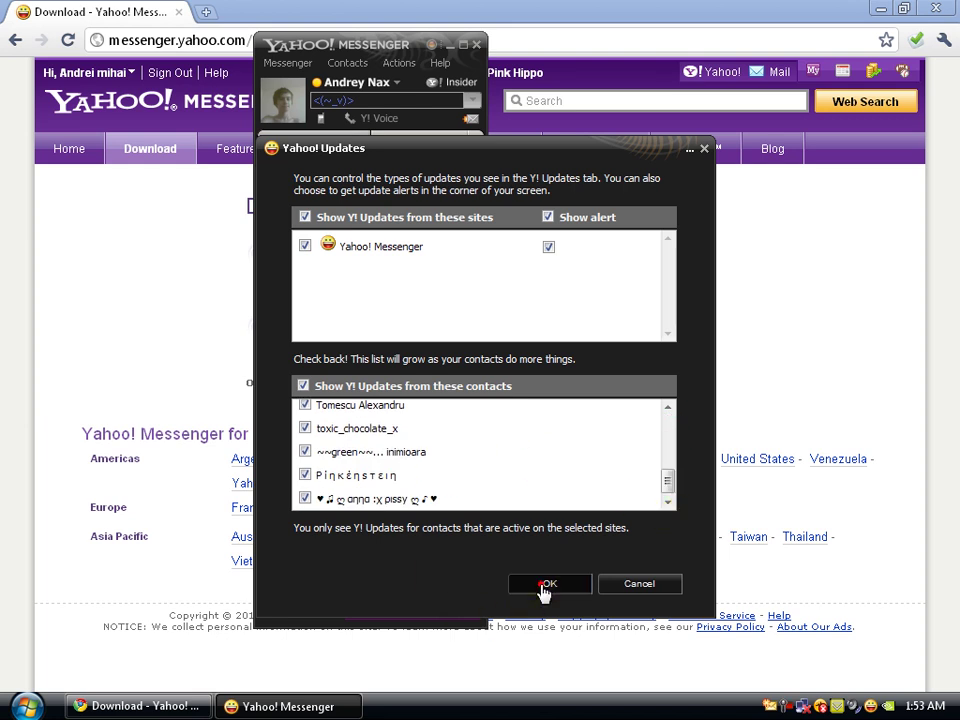
pyautogui.click(344, 150)
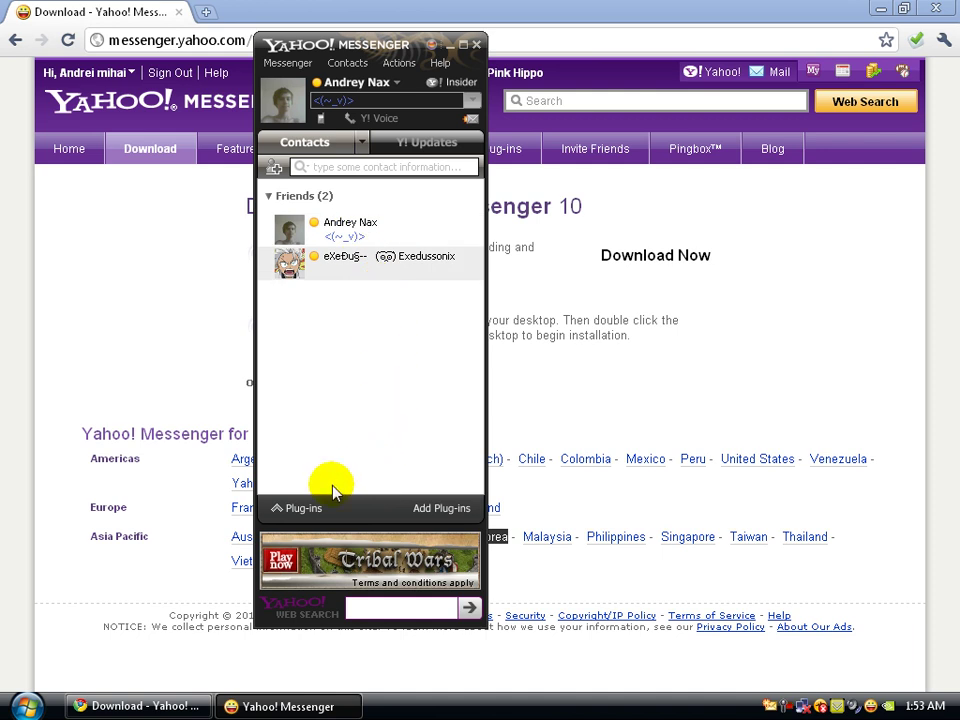
pyautogui.click(304, 508)
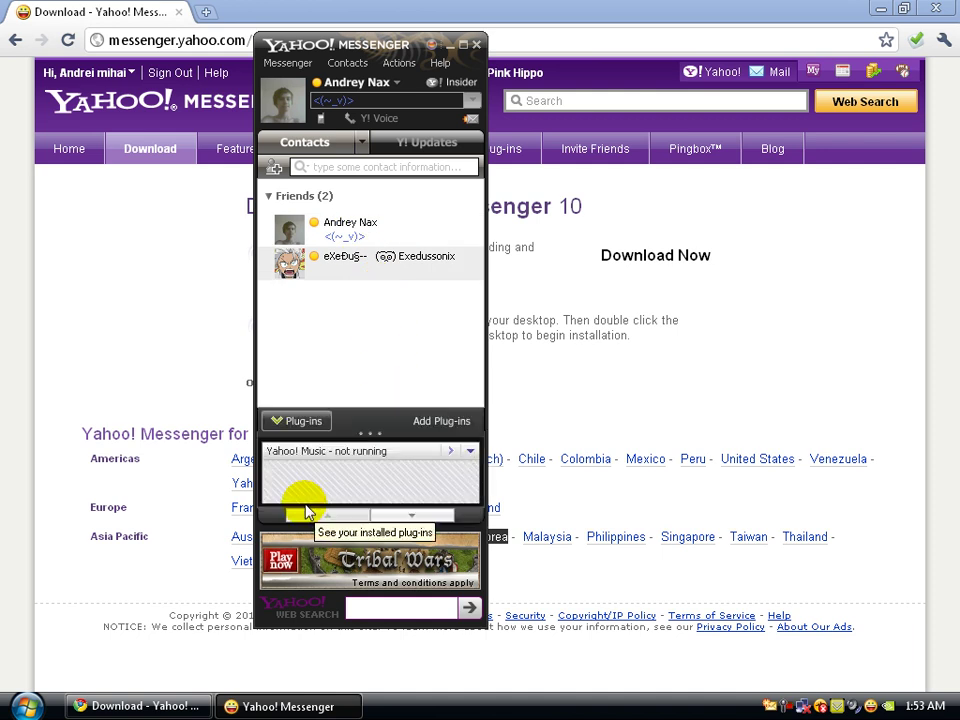
pyautogui.click(437, 517)
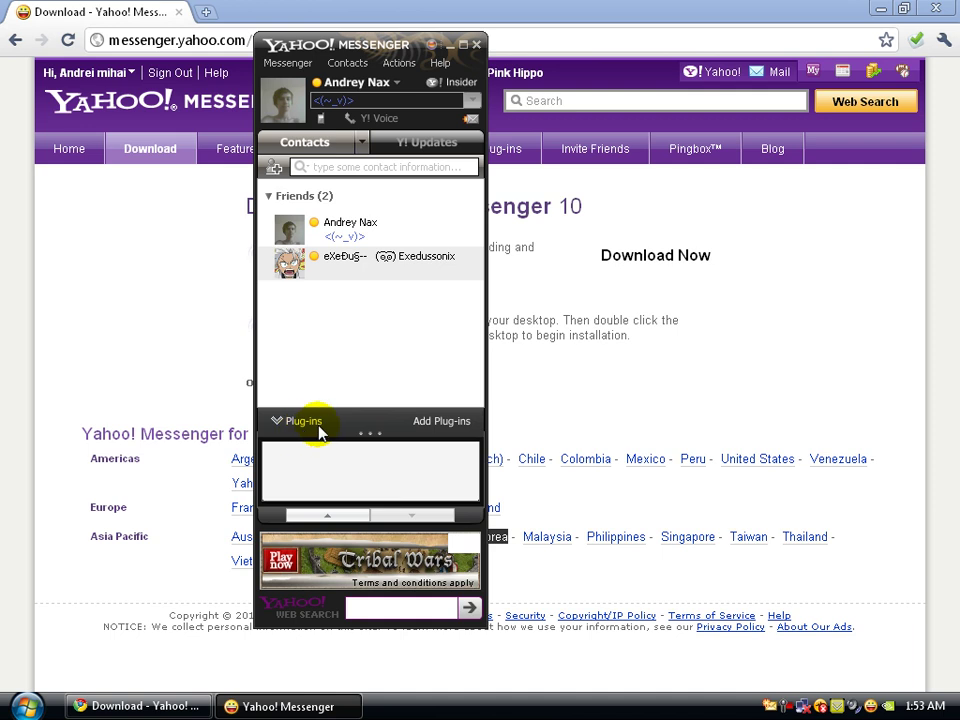
pyautogui.moveTo(313, 421); pyautogui.dragTo(313, 419)
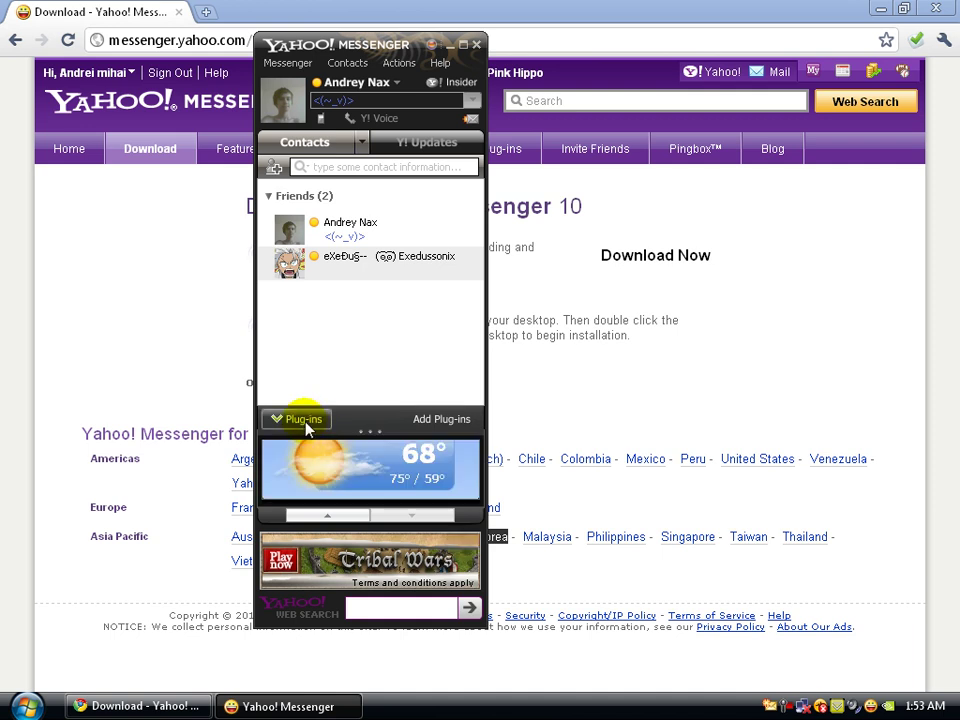
pyautogui.click(305, 423)
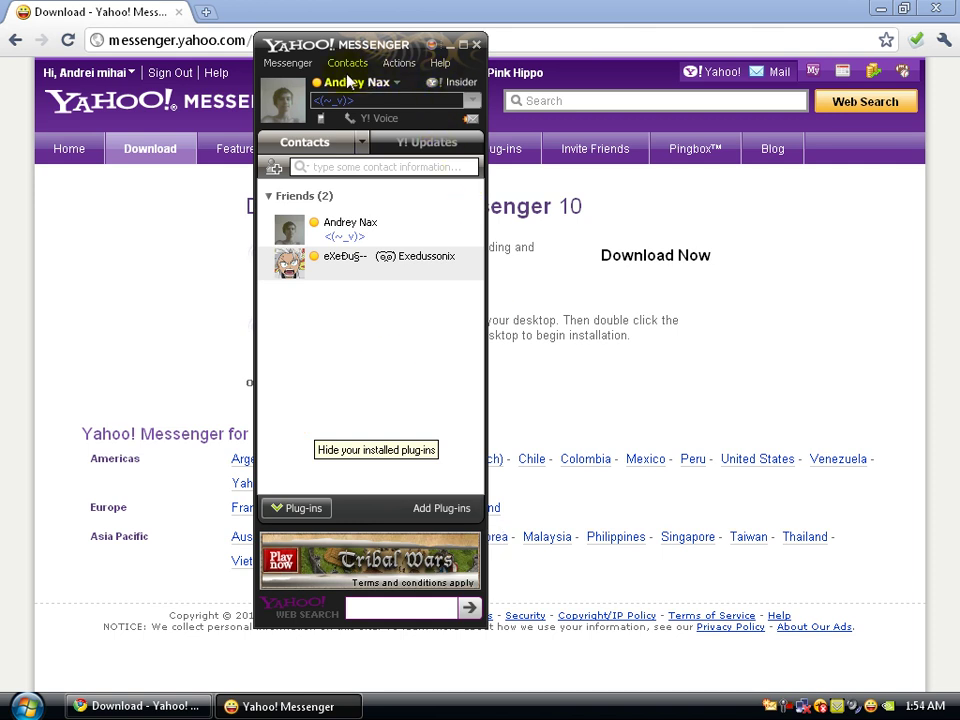
pyautogui.click(460, 100)
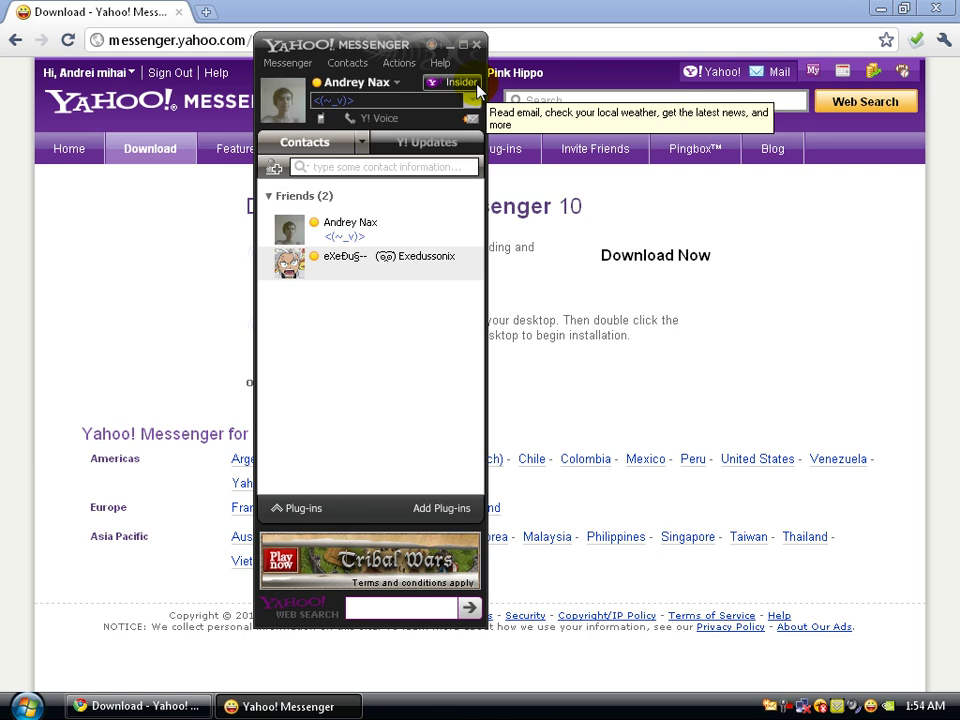
# - Open Yahoo! Insider, view the Times Square dancer, Cruel experiment and Tiger's half brother stories, then close it
pyautogui.click(477, 87)
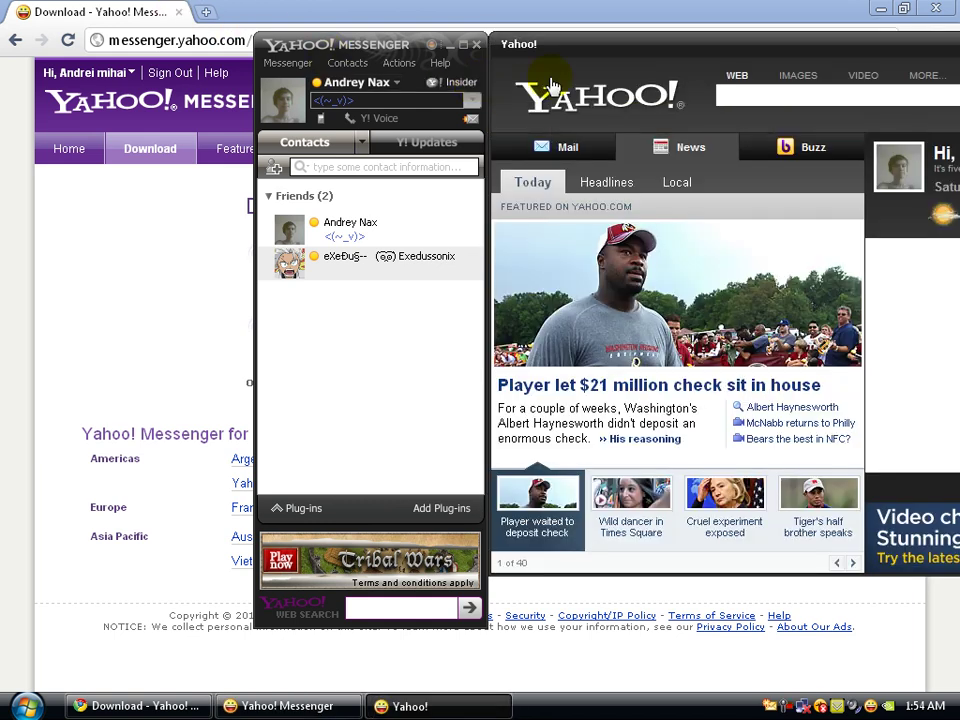
pyautogui.moveTo(607, 47); pyautogui.dragTo(248, 94)
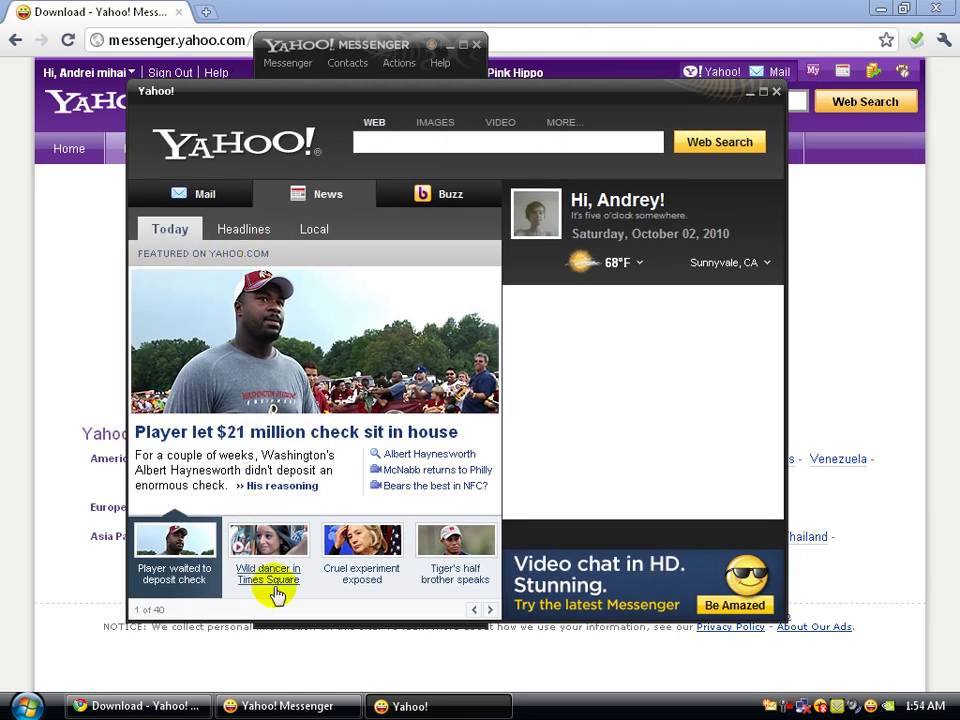
pyautogui.click(276, 590)
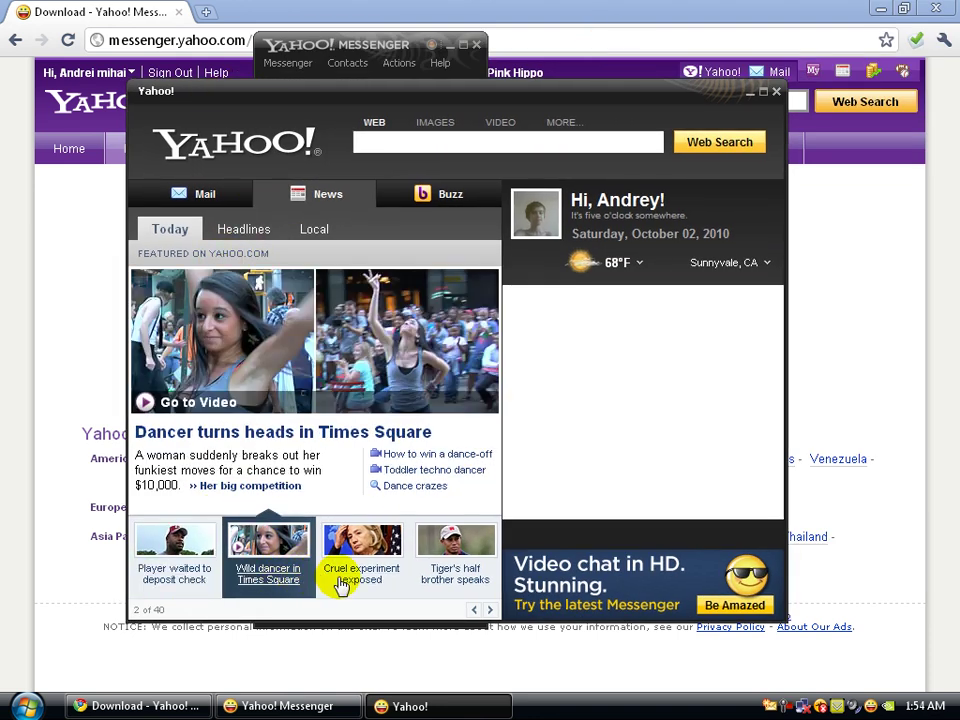
pyautogui.click(355, 586)
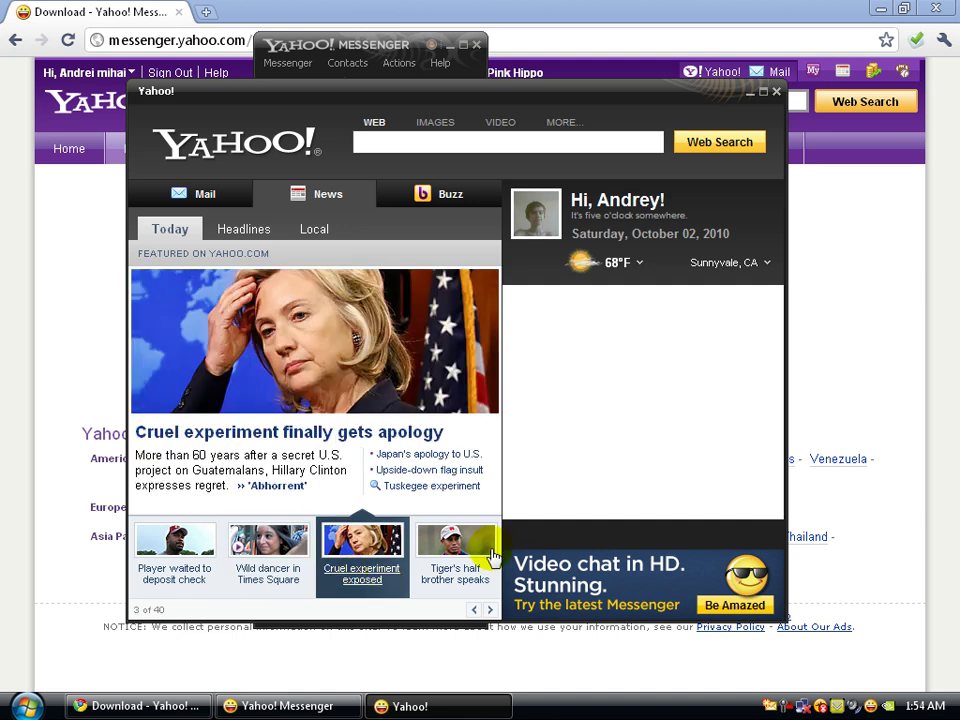
pyautogui.click(487, 568)
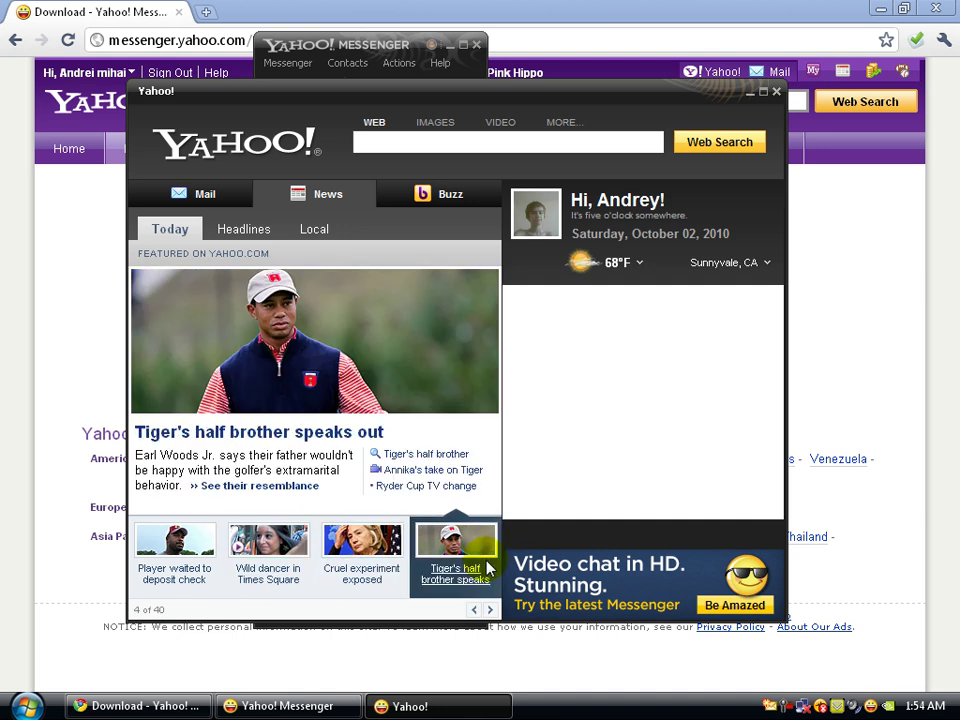
pyautogui.click(776, 94)
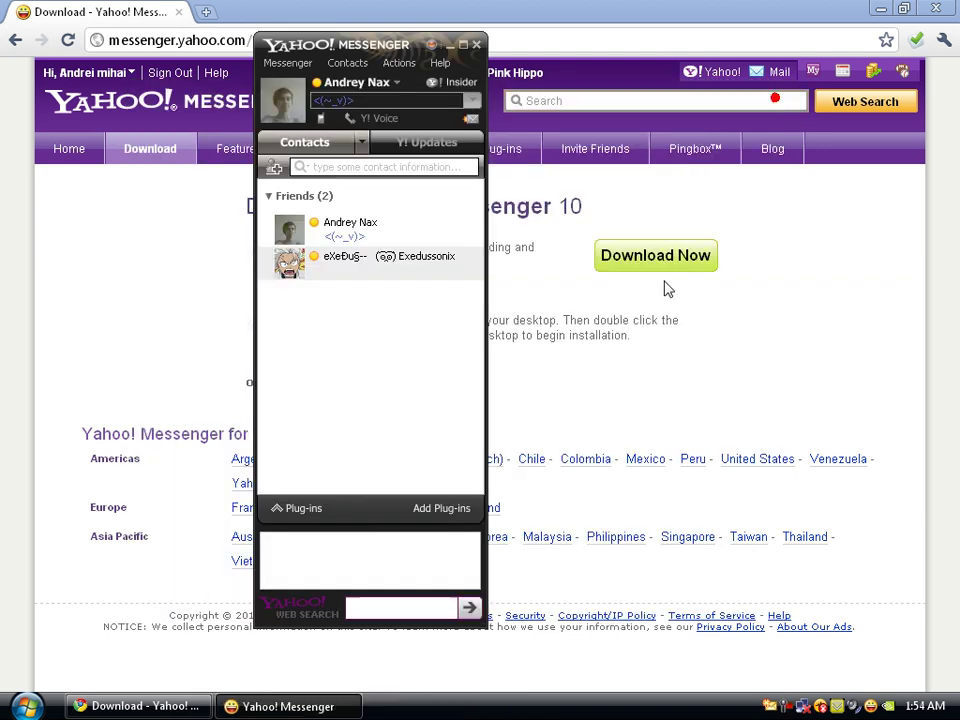
# - In Messenger Preferences > General, untick 'Show Yahoo! Messenger Insider', then apply and confirm
pyautogui.click(292, 63)
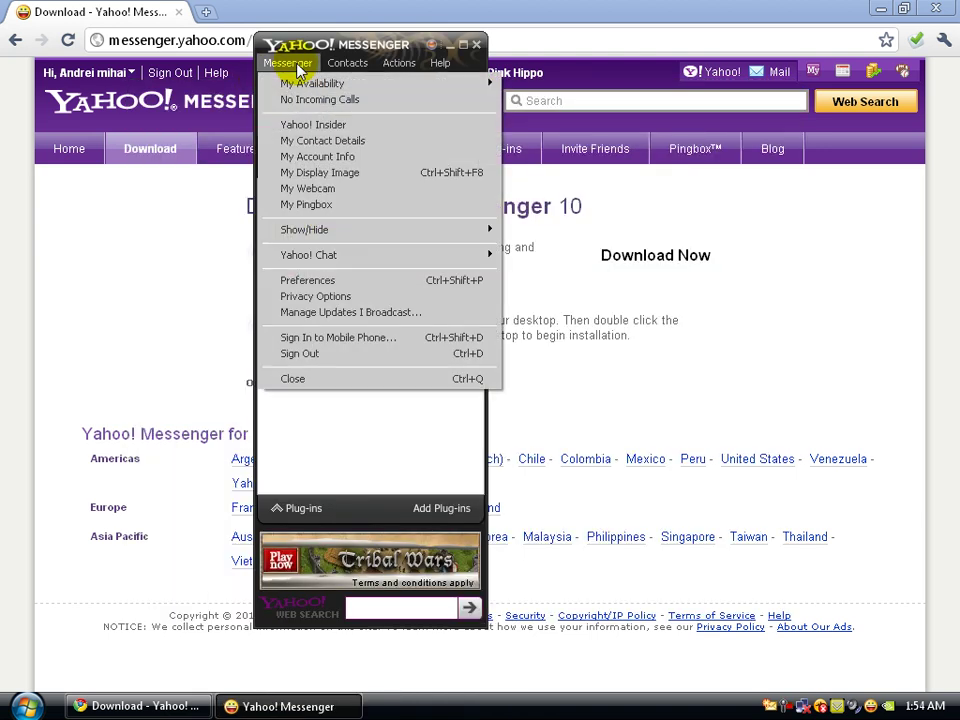
pyautogui.click(328, 283)
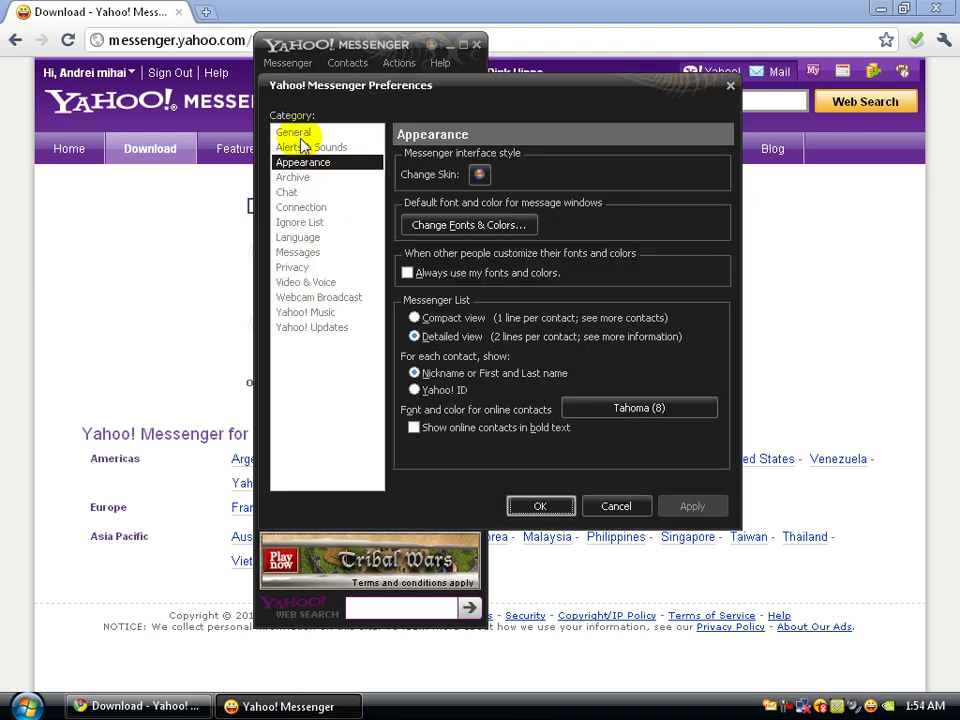
pyautogui.click(293, 133)
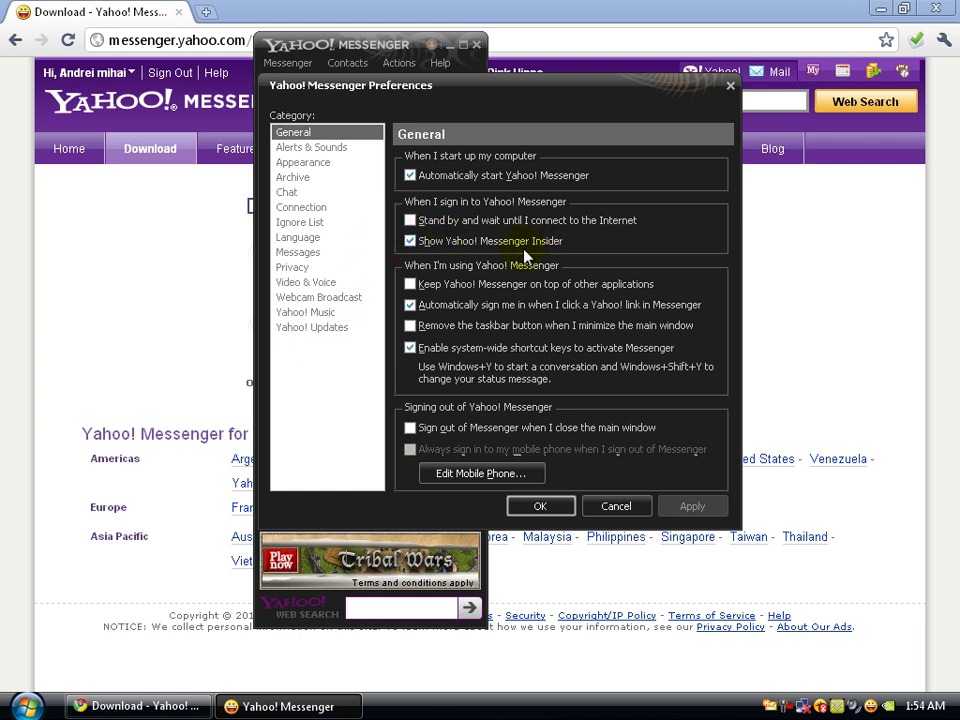
pyautogui.click(415, 242)
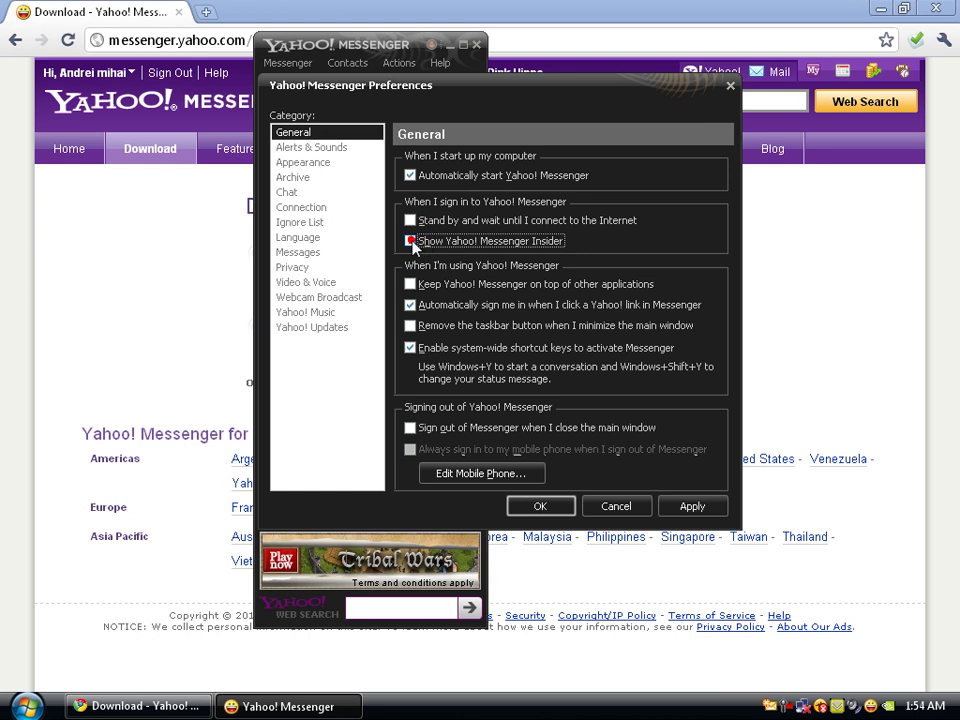
pyautogui.click(717, 512)
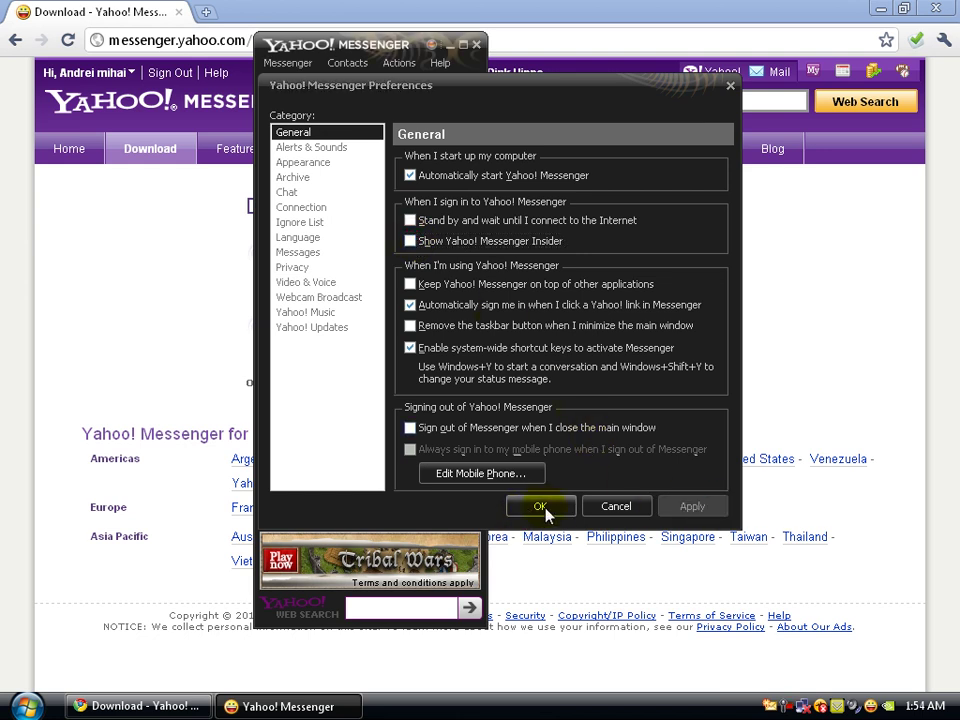
pyautogui.click(542, 507)
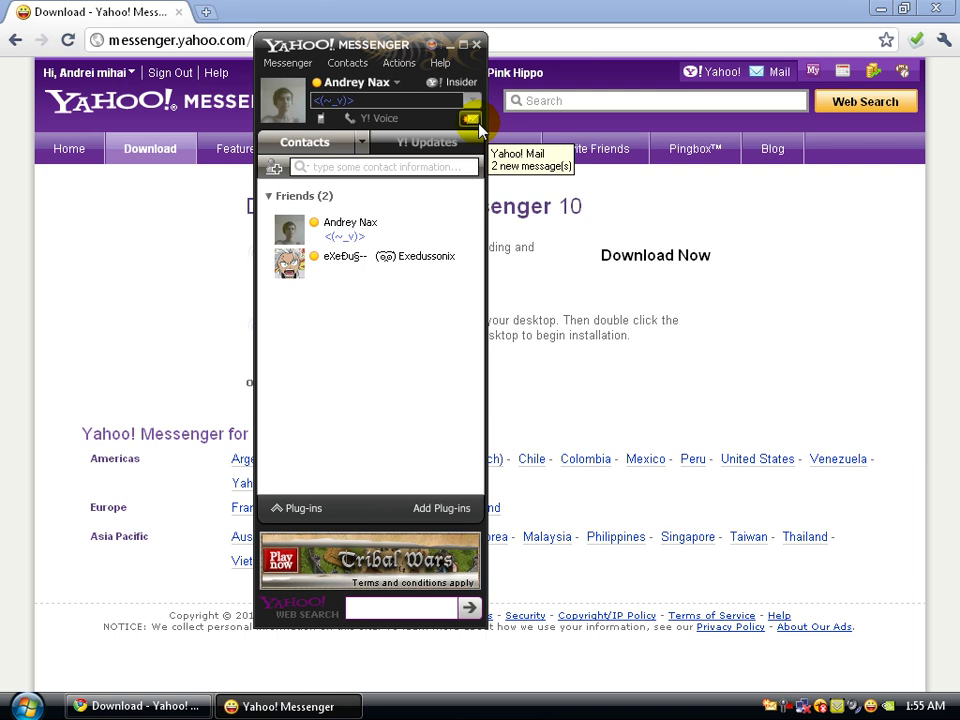
# - Go from Messenger to Yahoo! Mail's Inbox, closing the old Messenger download tab
pyautogui.click(478, 122)
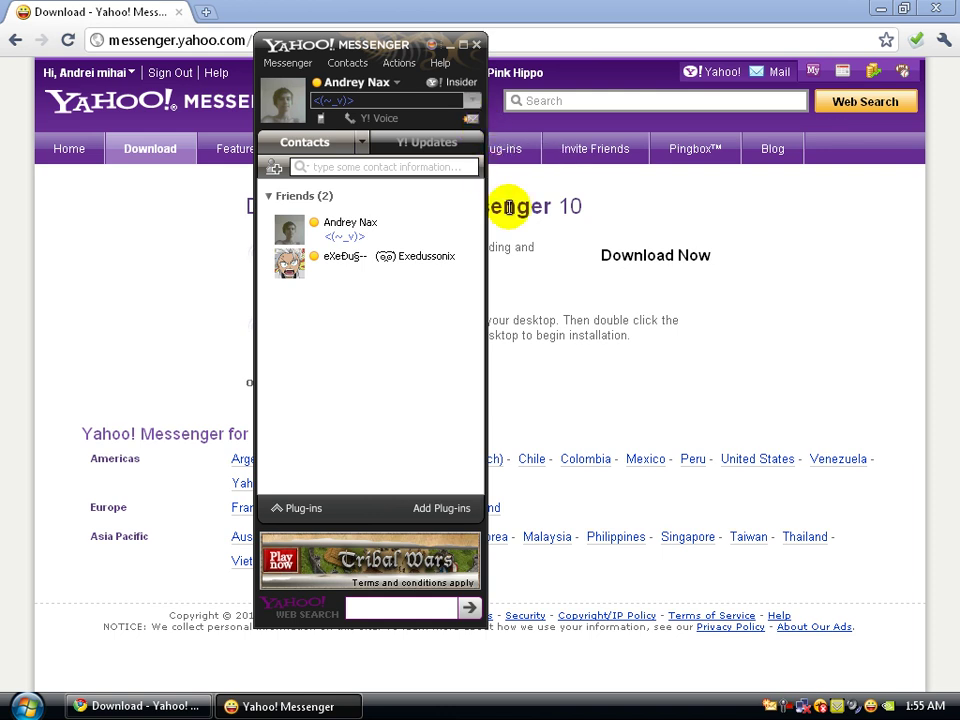
pyautogui.click(178, 13)
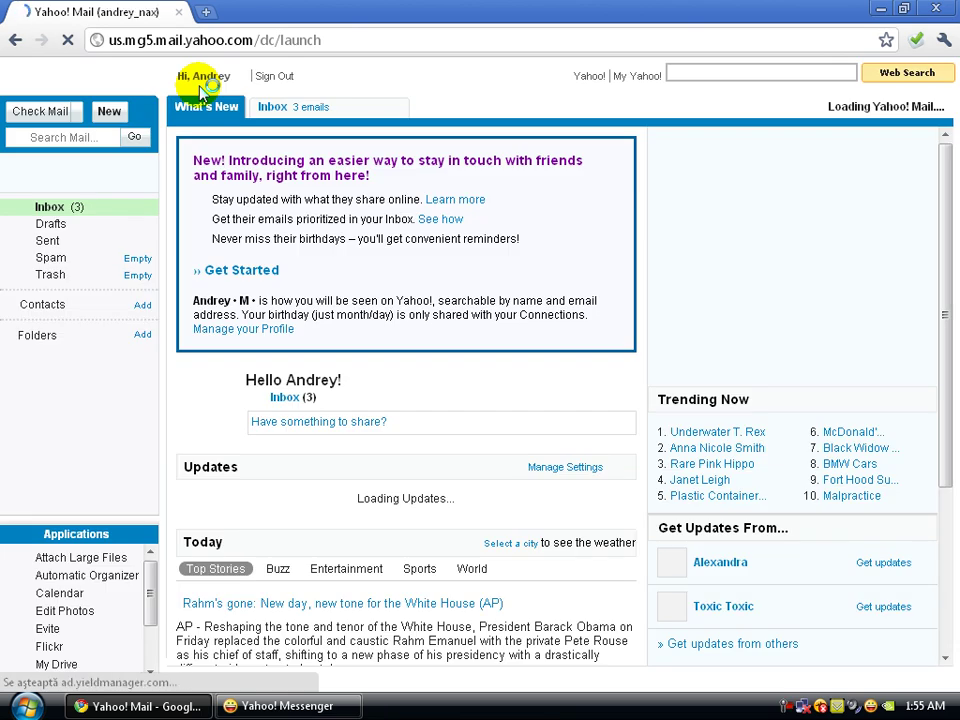
pyautogui.click(350, 104)
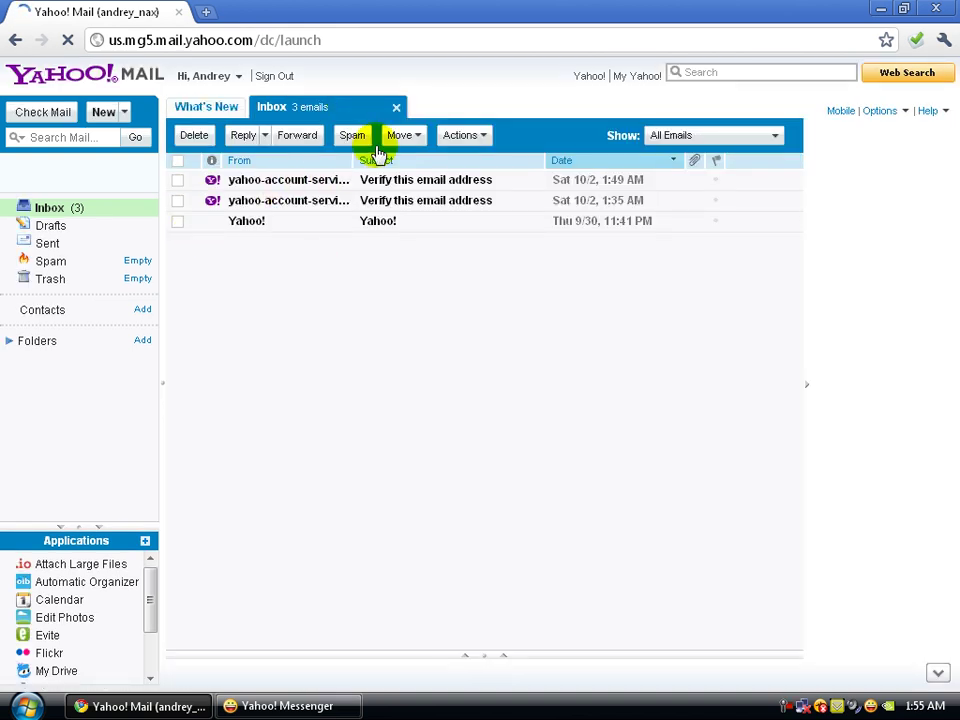
# - Select the Yahoo! welcome email and the verification emails in the Inbox
pyautogui.click(285, 221)
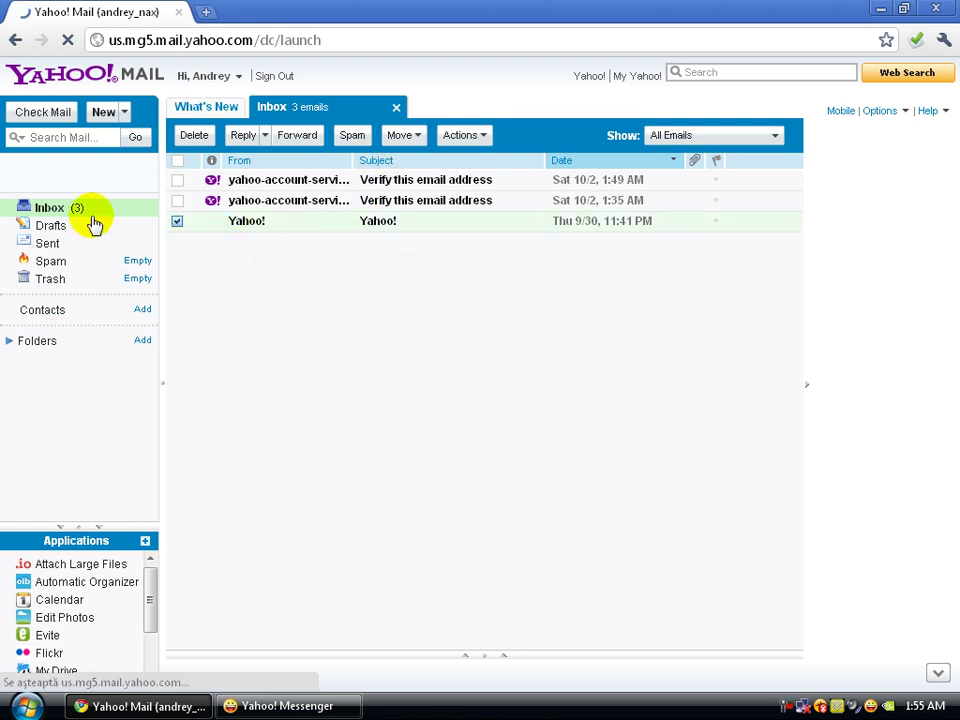
pyautogui.click(177, 201)
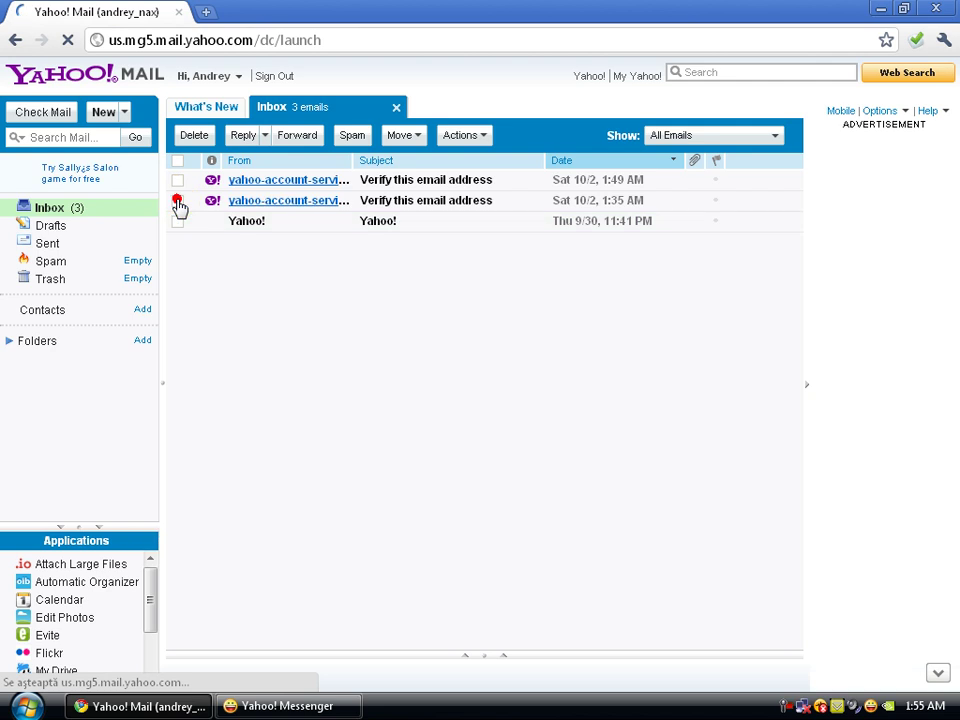
pyautogui.click(180, 221)
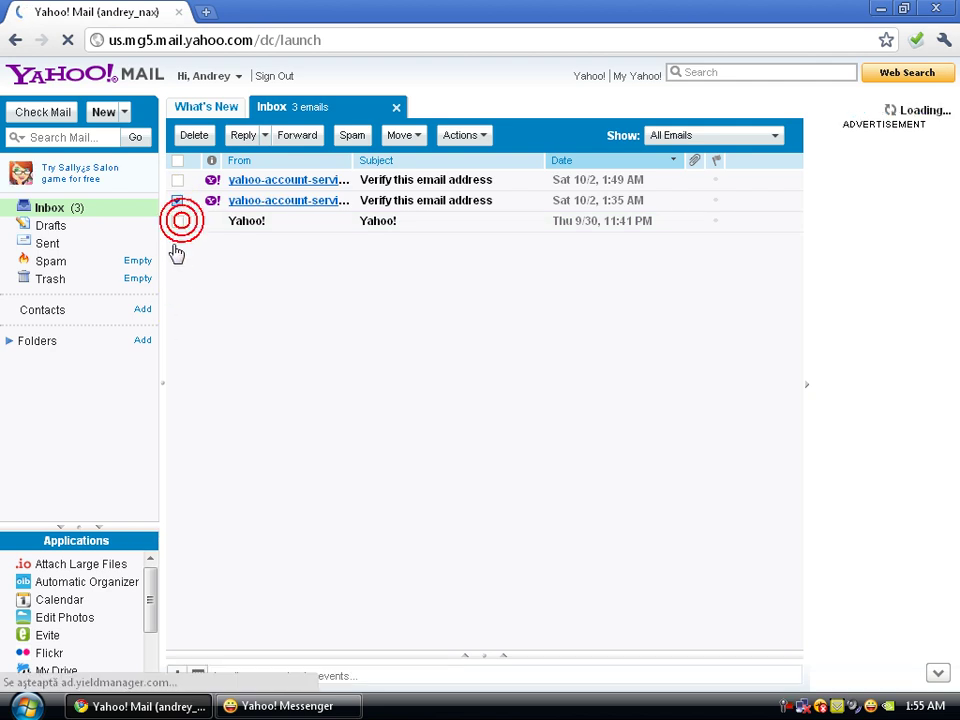
pyautogui.click(180, 180)
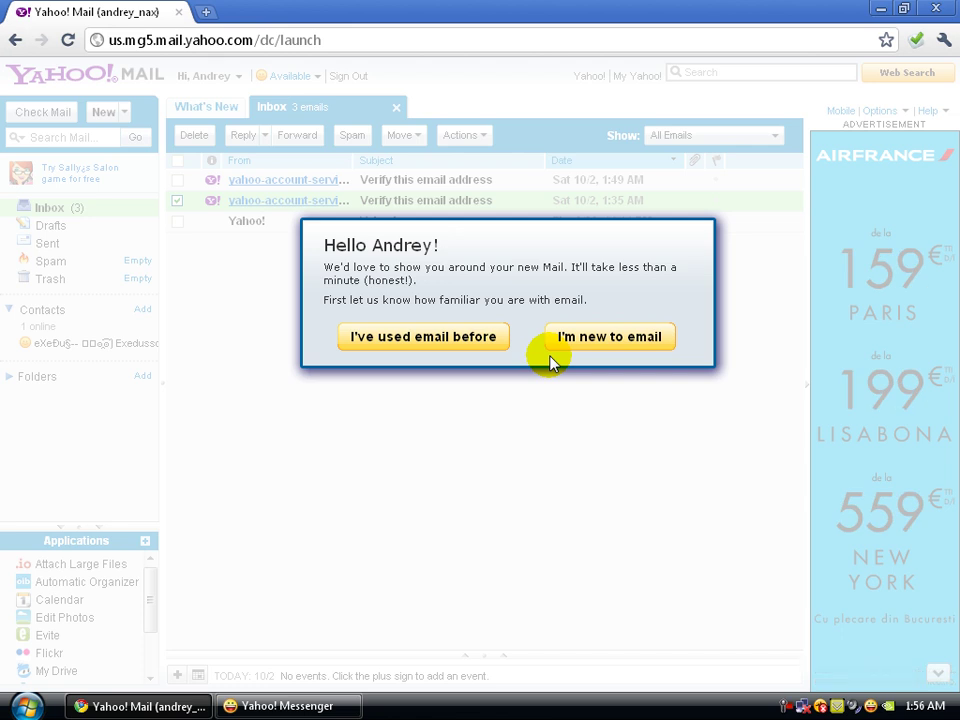
# - Answer the mail tour as an experienced email user and dismiss the sending and reading-pane tips
pyautogui.click(425, 338)
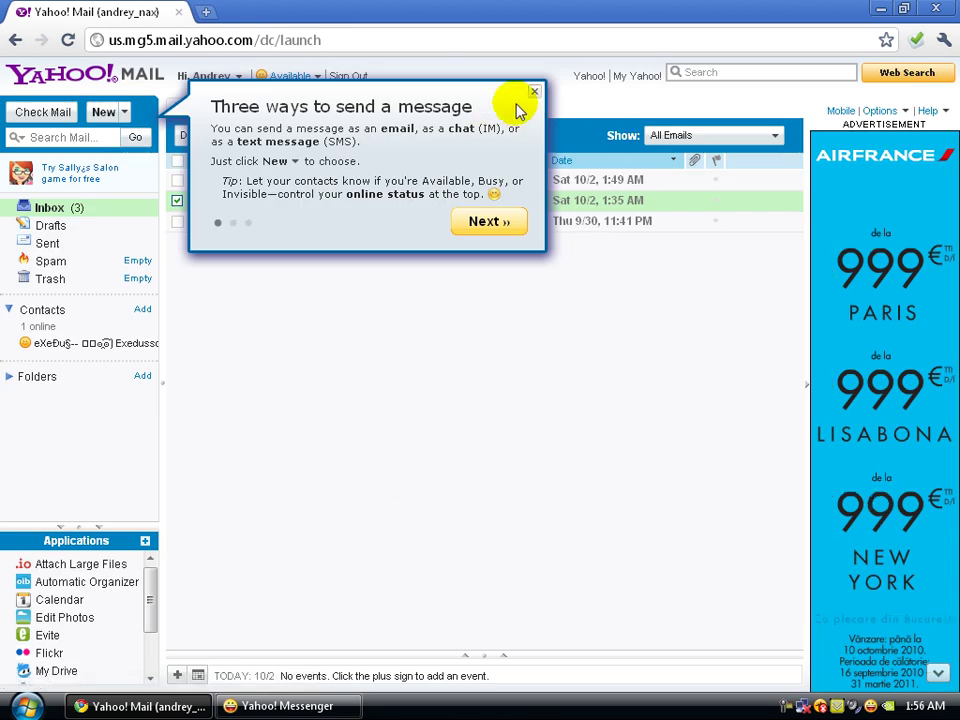
pyautogui.click(533, 93)
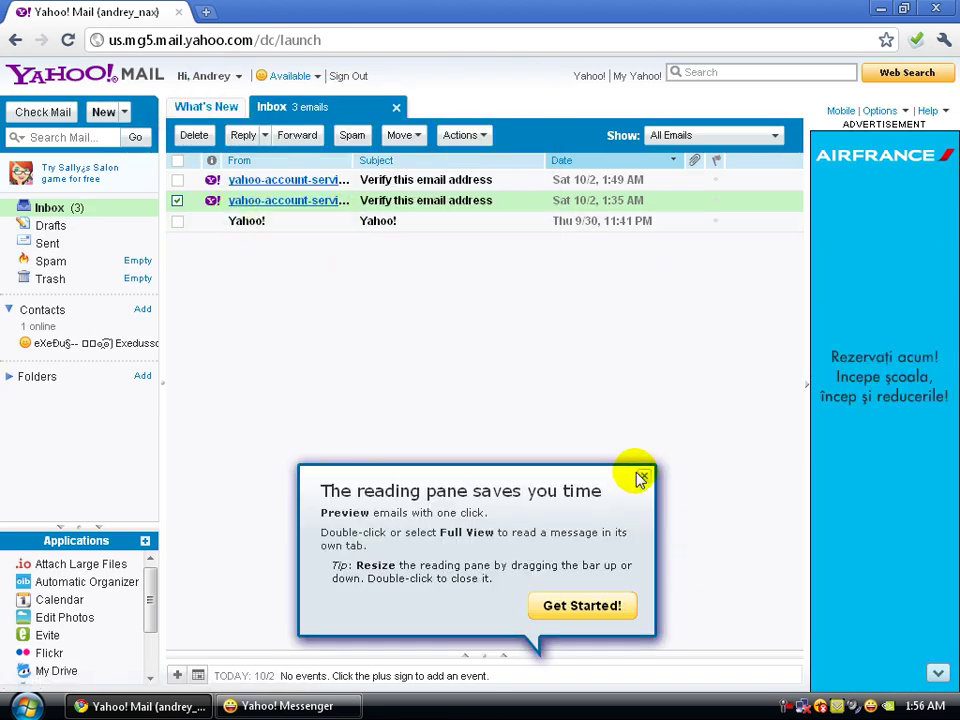
pyautogui.click(644, 475)
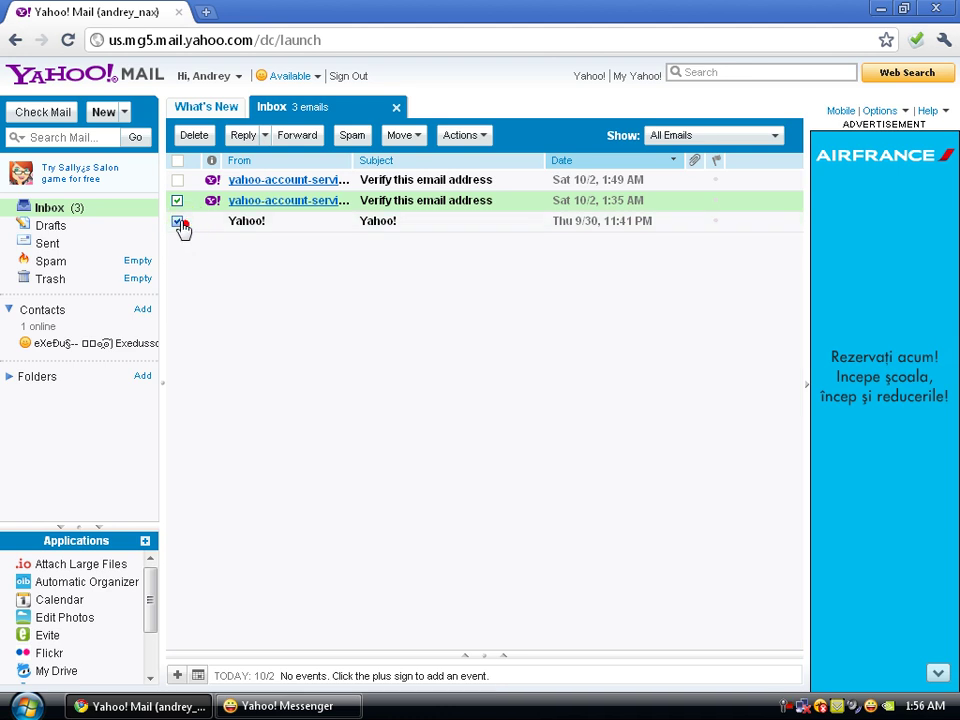
# - Select all three Inbox emails, delete them, and confirm the deletion
pyautogui.click(177, 221)
pyautogui.click(177, 180)
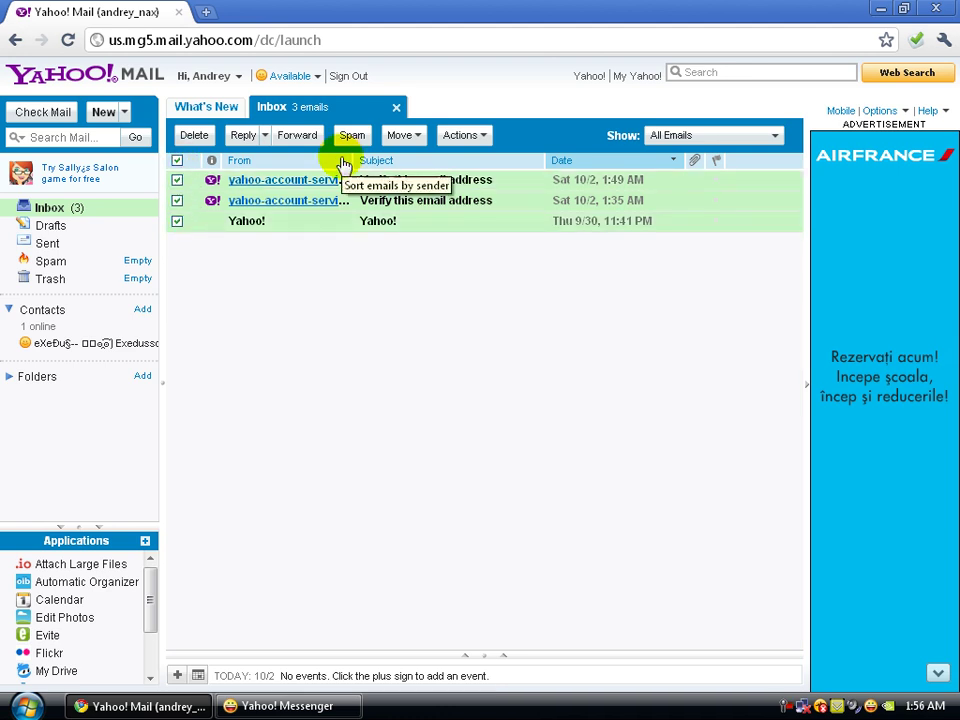
pyautogui.click(195, 136)
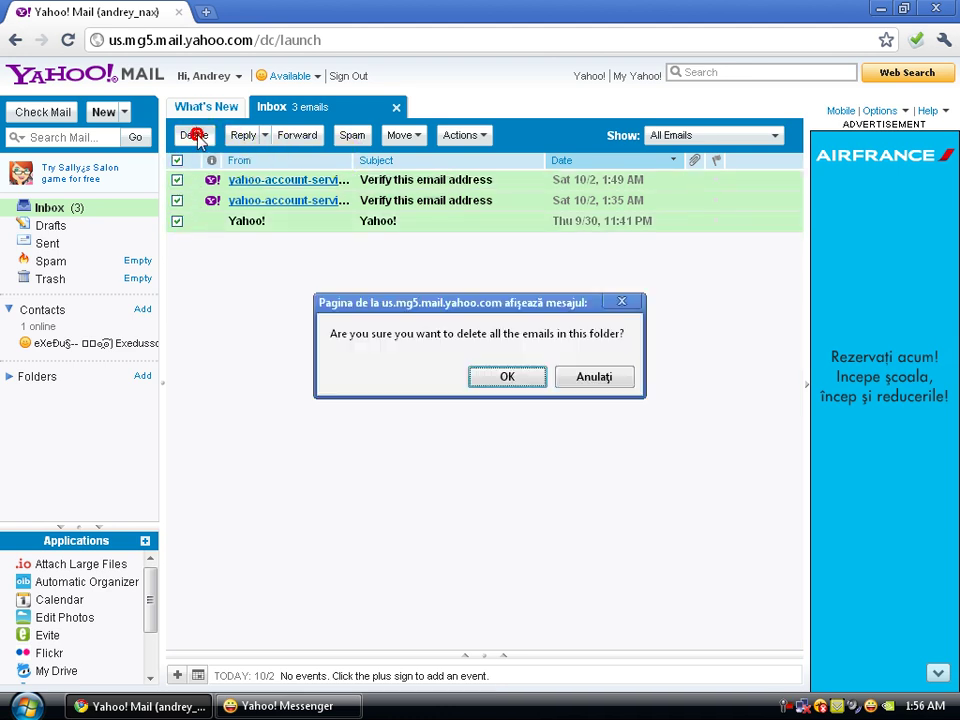
pyautogui.click(510, 378)
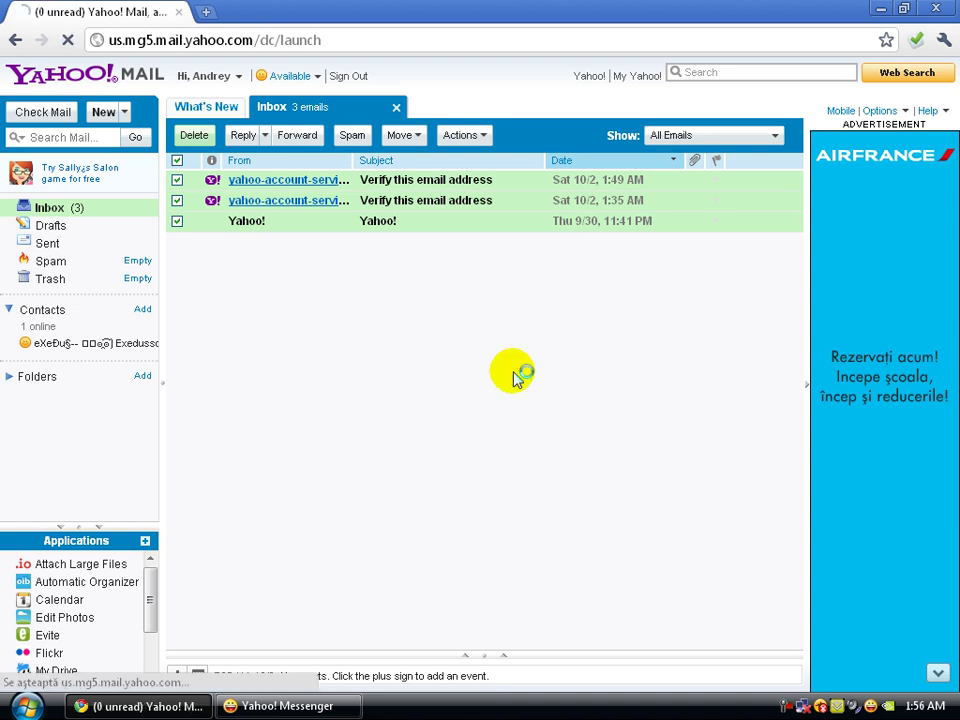